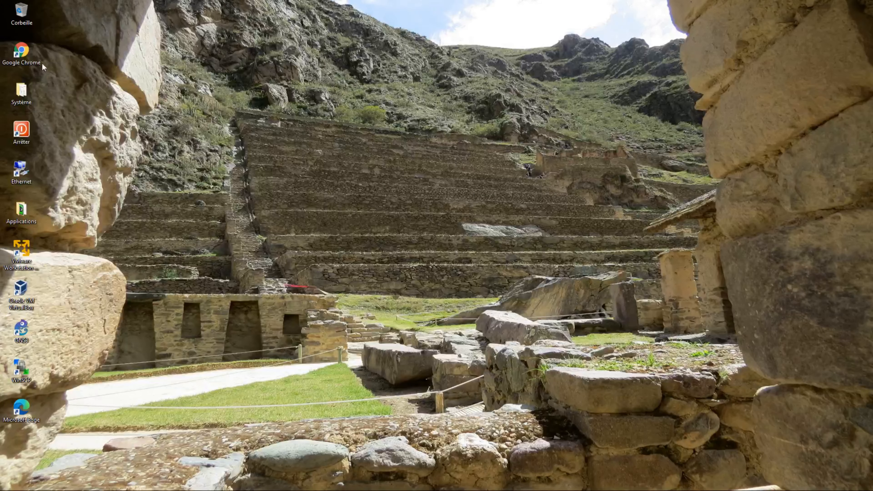
- Open Google Drive in Chrome and create a blank Google Sheets spreadsheet in Mon Drive
double_click(27, 54)
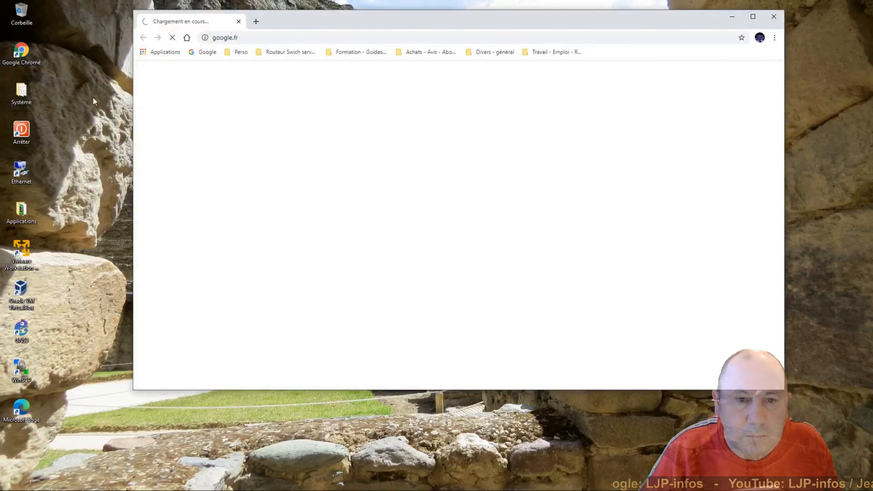
left_click_drag(300, 27, 293, 59)
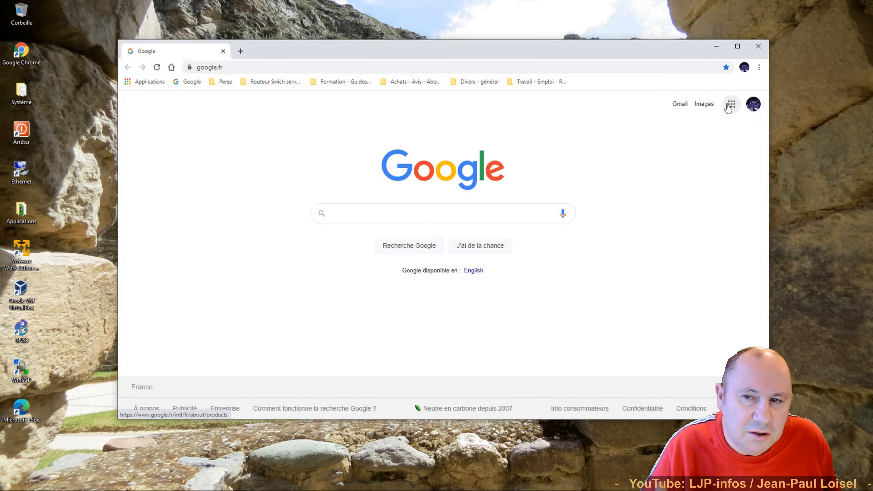
left_click(728, 106)
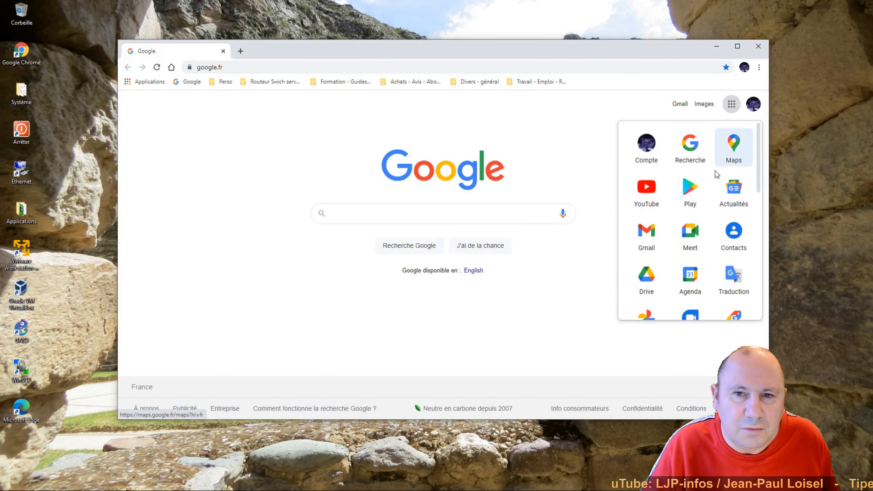
left_click(648, 281)
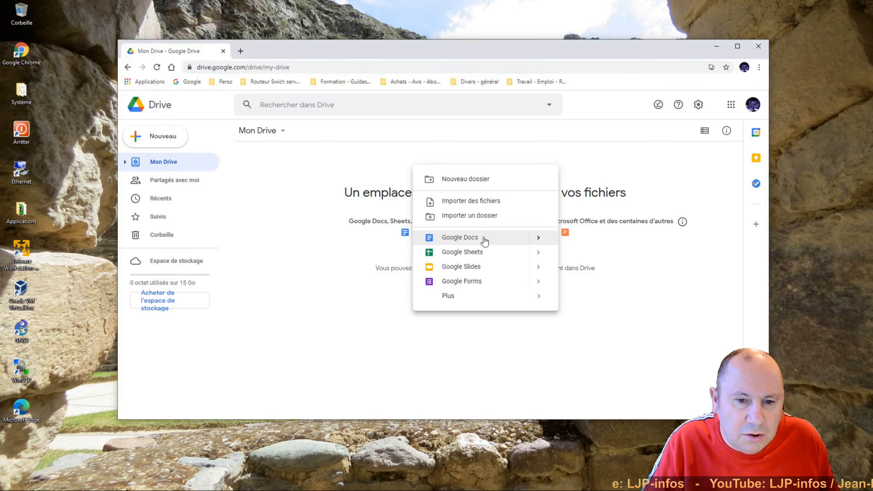
left_click(475, 253)
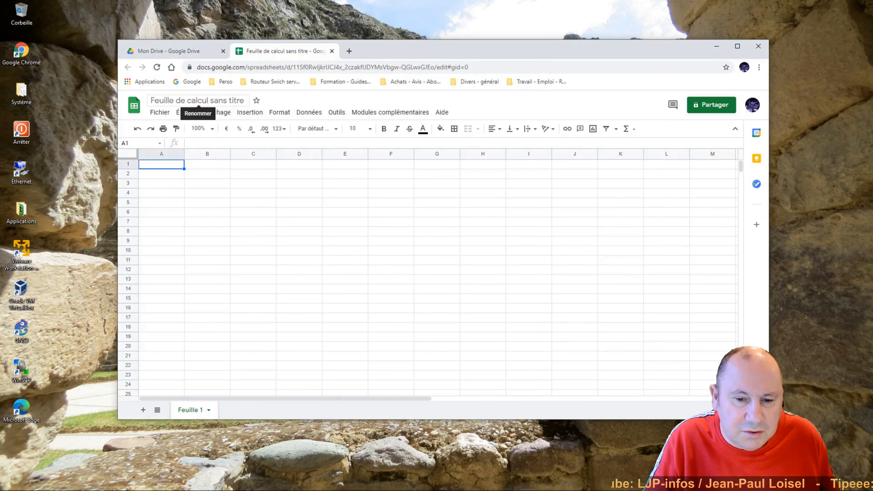
- Rename the untitled spreadsheet as "mon classeur pour formulaire"
left_click(198, 100)
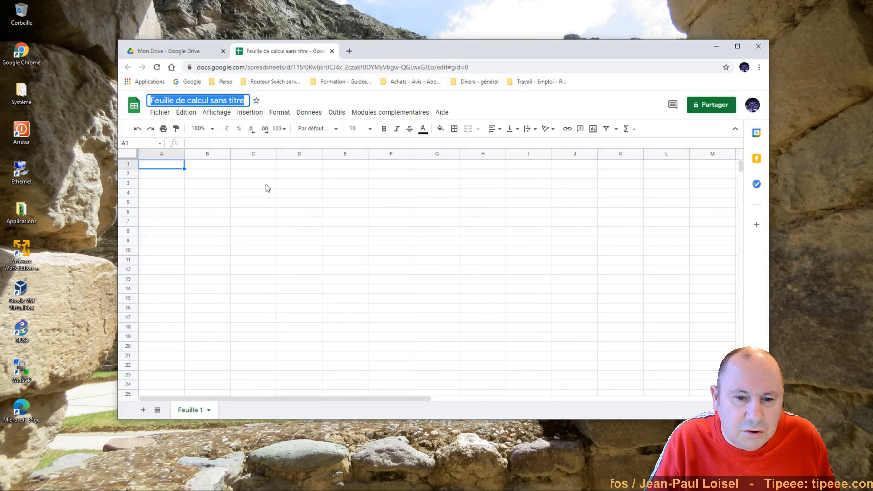
type("mon cl")
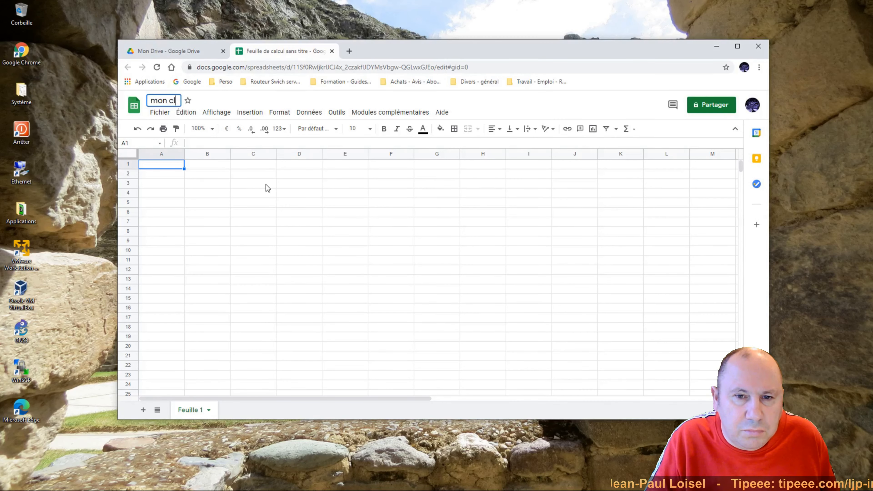
type("asseur po")
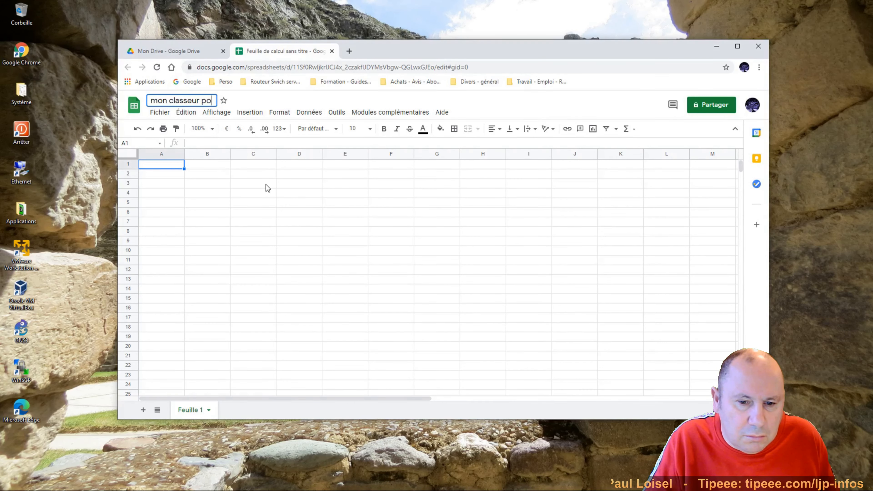
type("ur formulai")
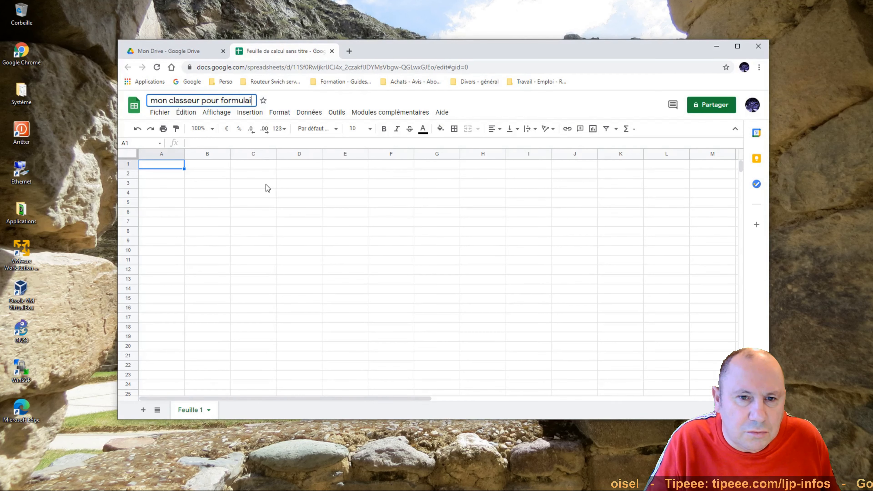
type("re")
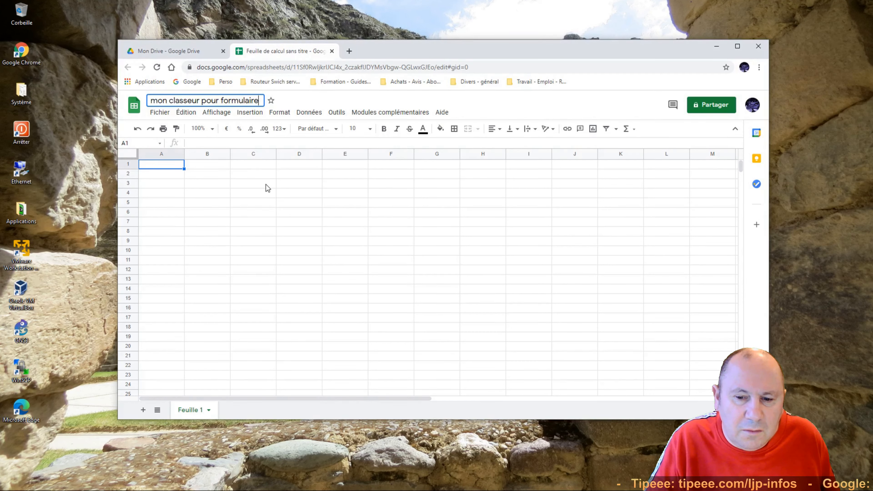
left_click(271, 202)
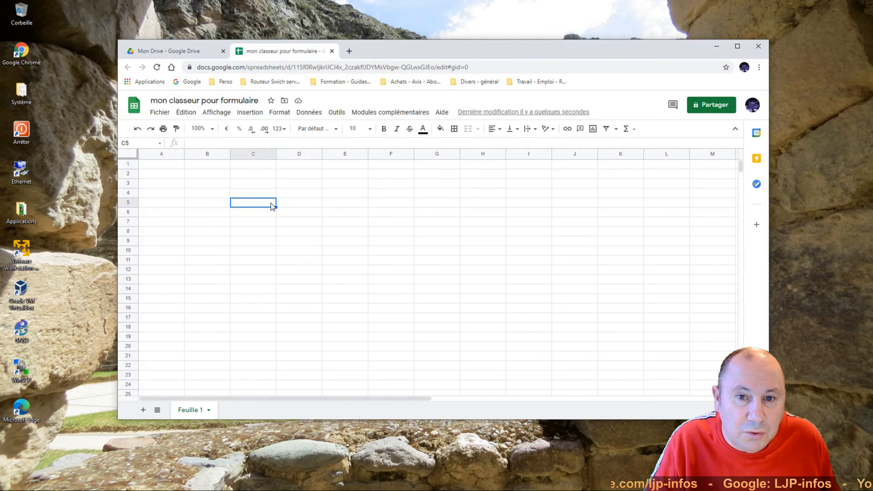
- Insert a form from the spreadsheet and rename the form file as "Mon formulaire"
left_click(250, 112)
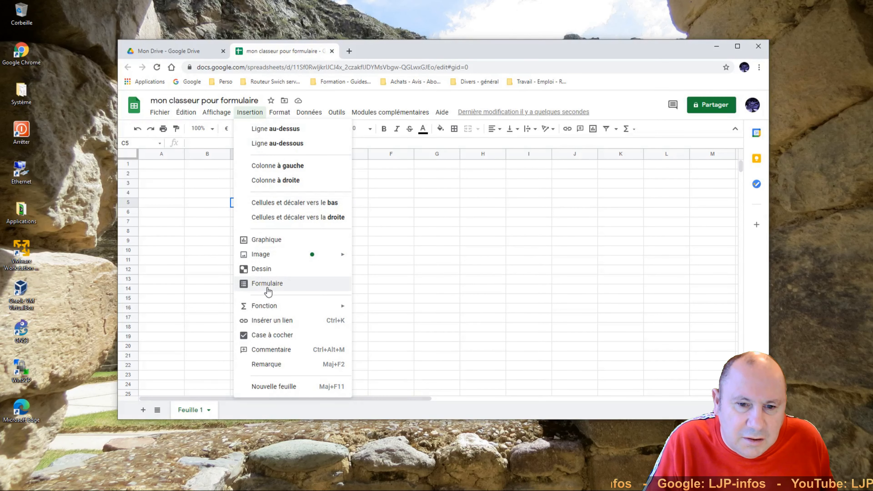
left_click(268, 291)
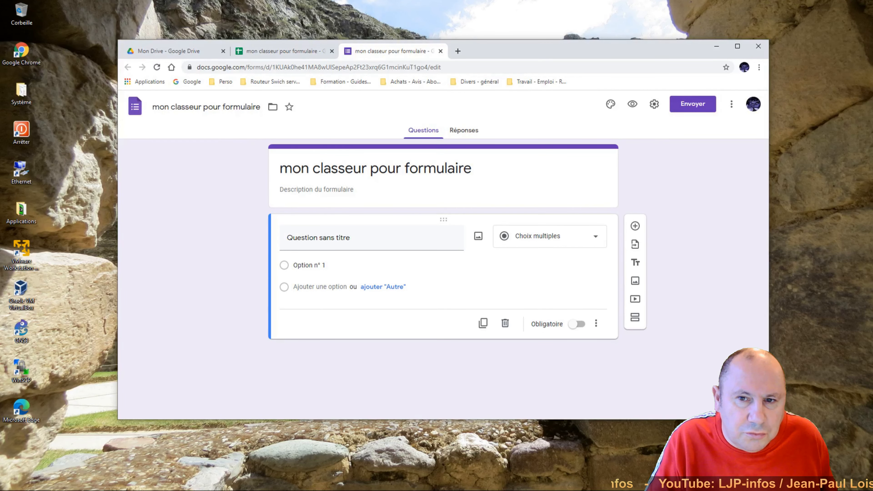
left_click(261, 107)
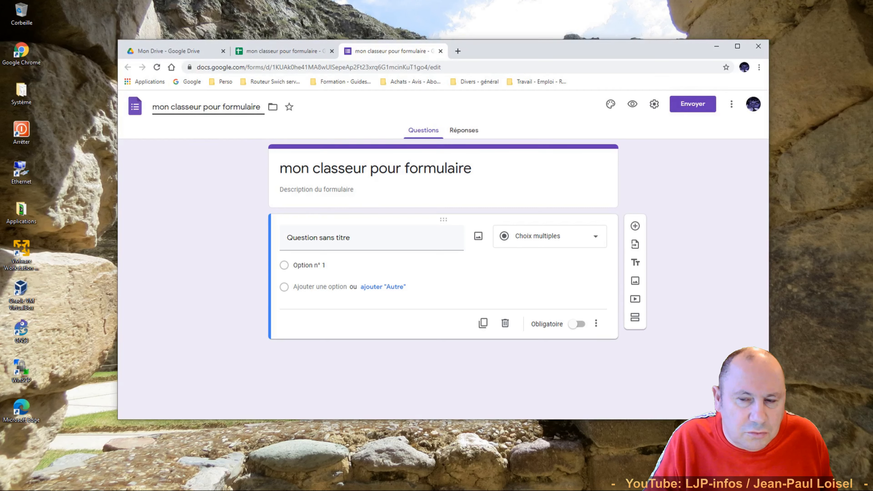
left_click_drag(262, 107, 138, 111)
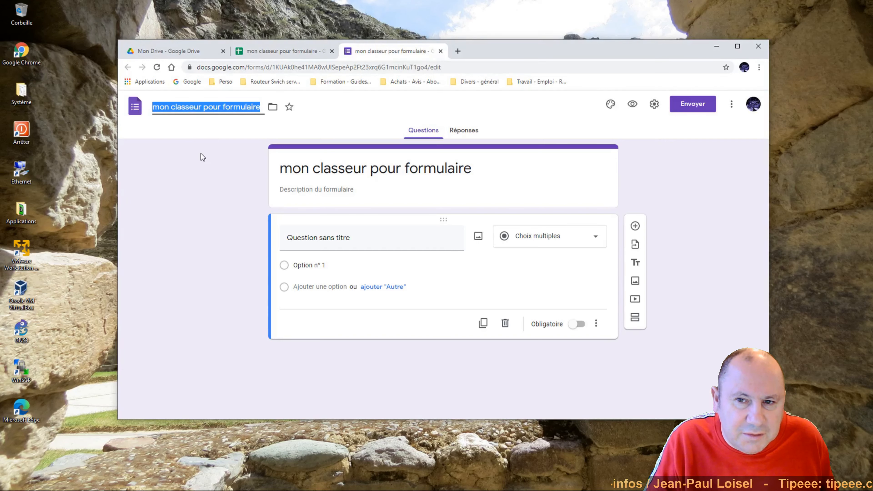
type("Mon fu")
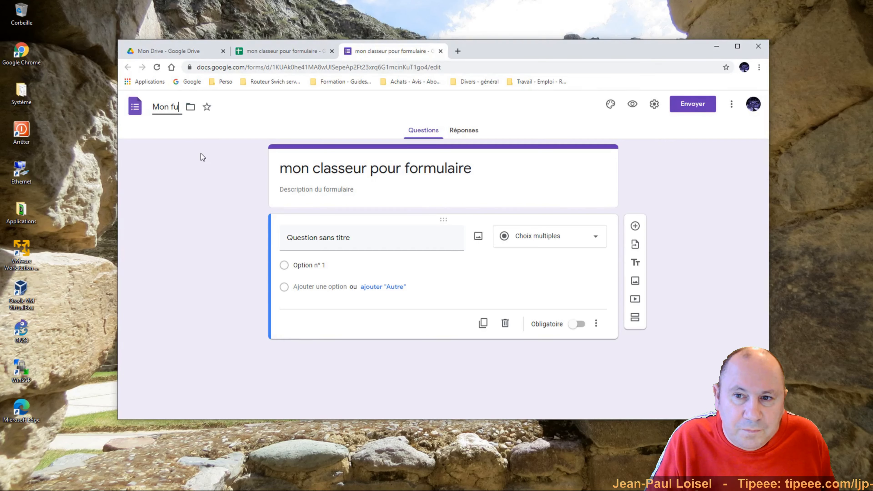
key("BackSpace")
type("orm")
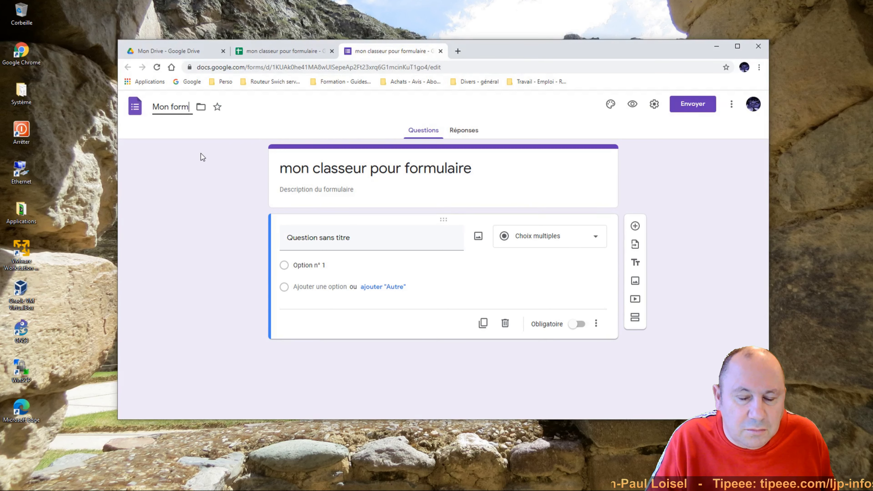
type("uilaire")
key("Left")
key("Left")
key("Left")
key("Left")
key("Left")
key("Left")
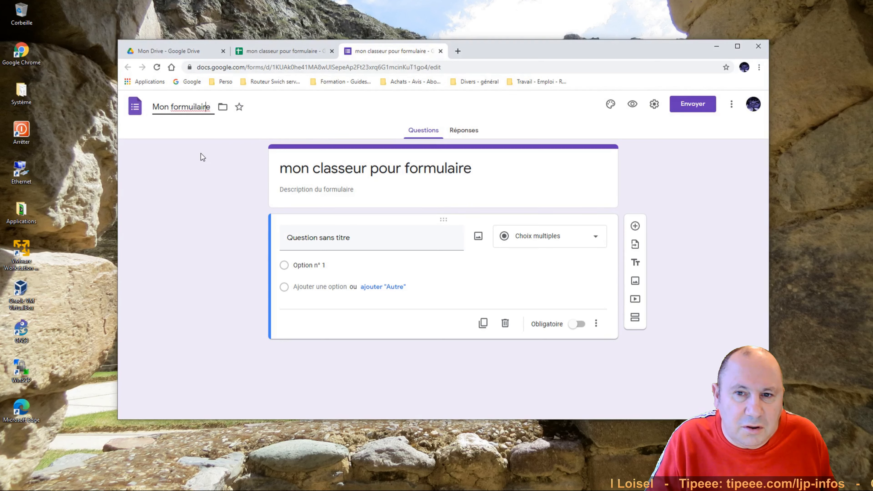
key("Delete")
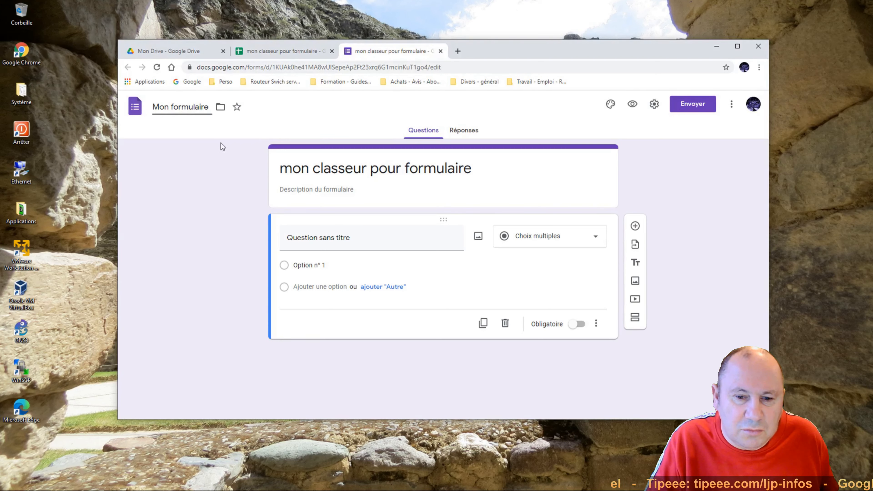
key("Return")
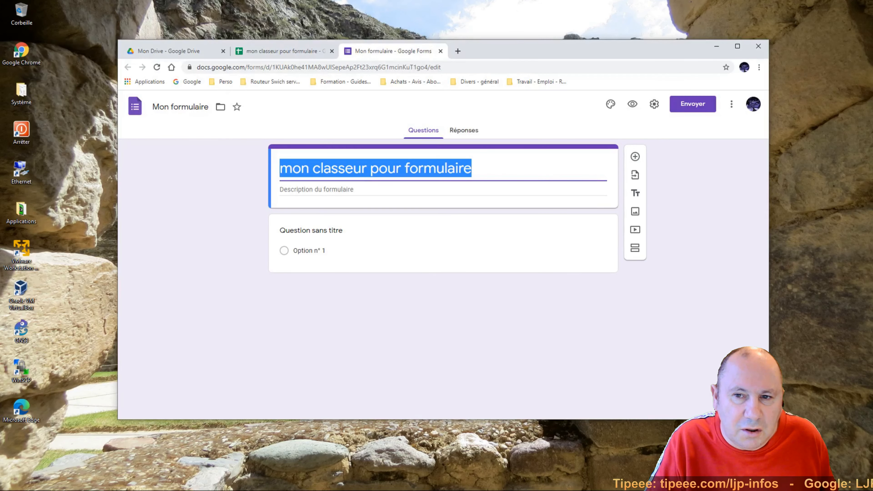
- Replace the form's displayed title with "My first form", leaving the description empty
type("M")
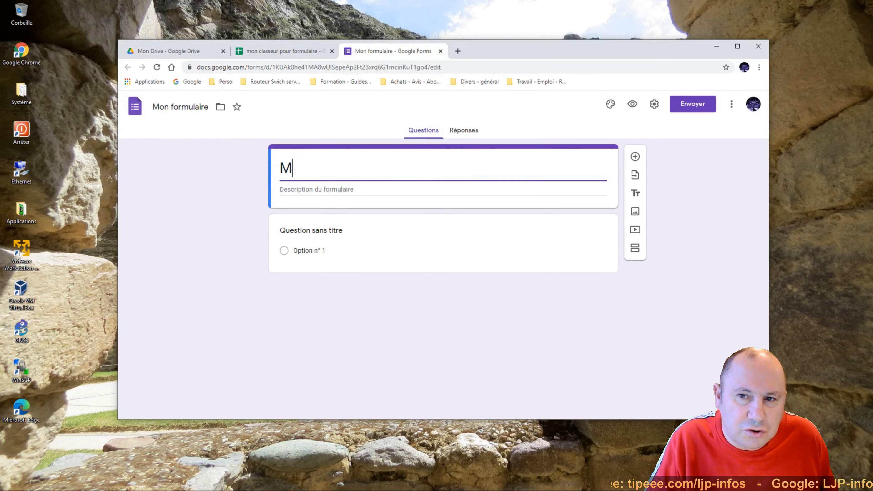
type("y firs")
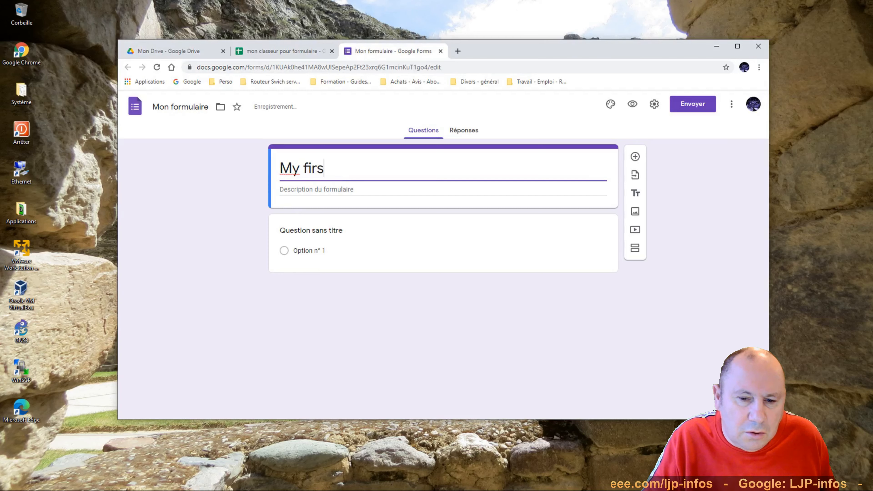
type("t form")
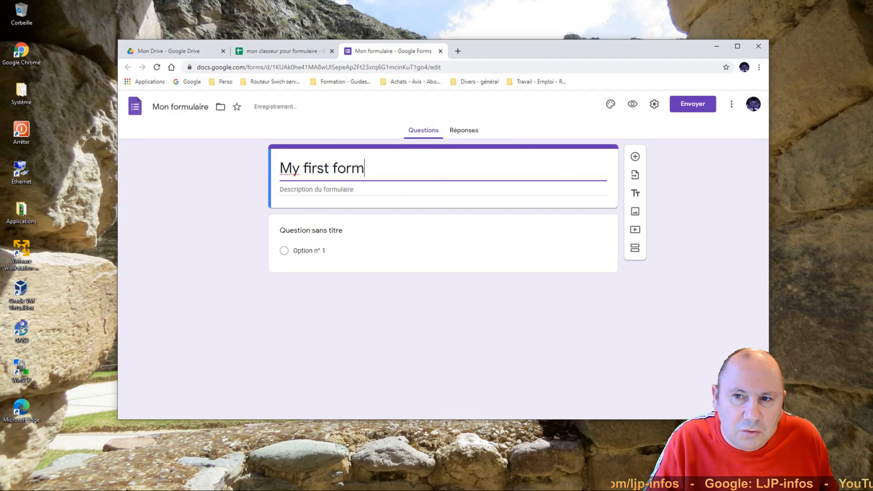
left_click(211, 234)
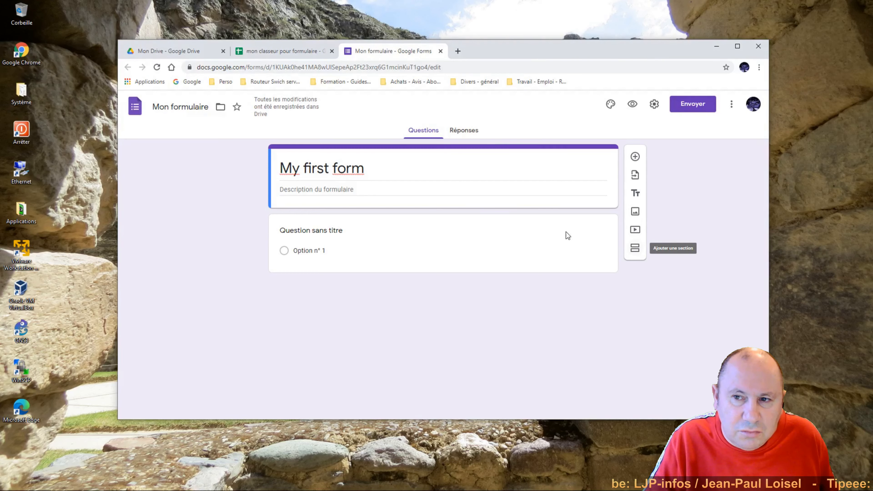
left_click(316, 190)
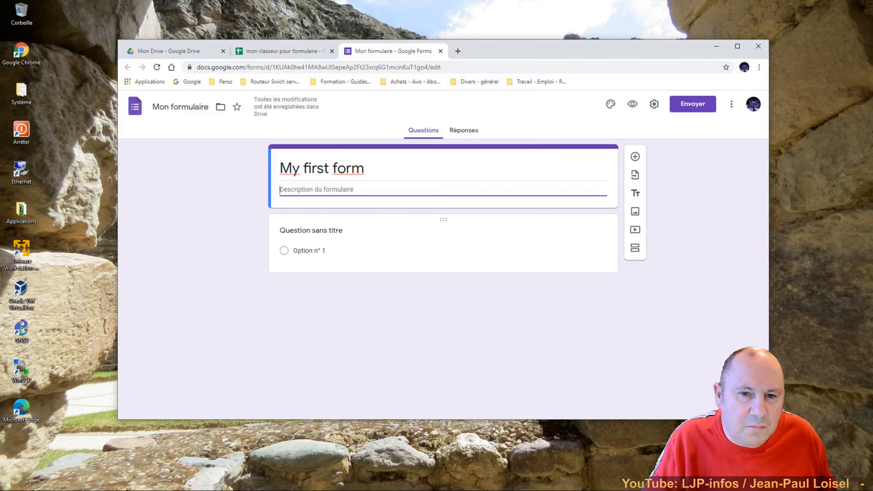
- Title the untitled question "First question" and look through the available question types, keeping Choix multiples
left_click(344, 230)
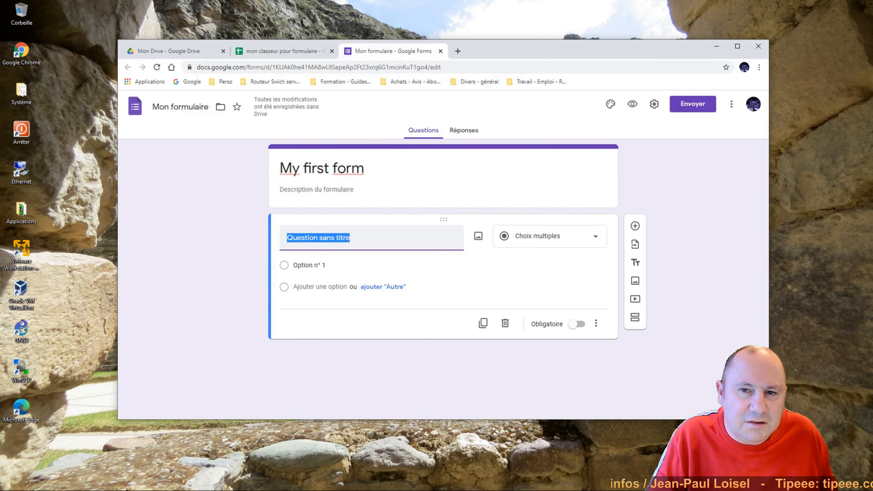
type("First")
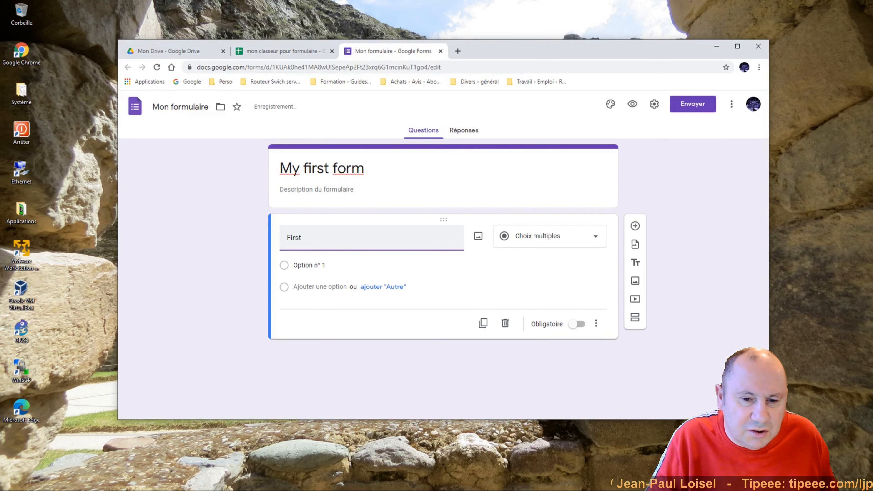
type(" question")
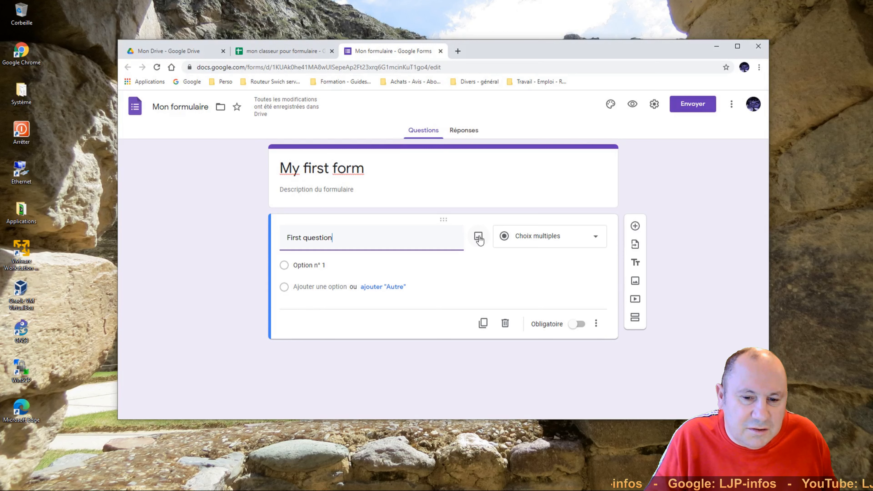
left_click(596, 241)
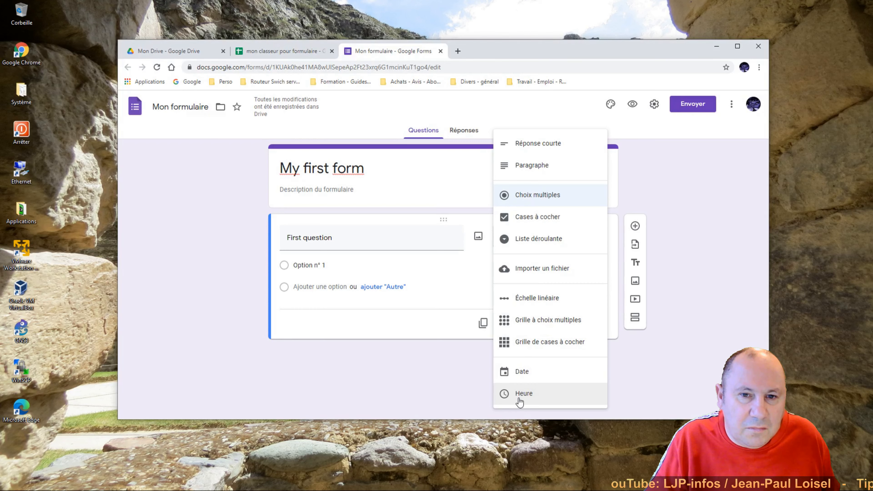
left_click(407, 327)
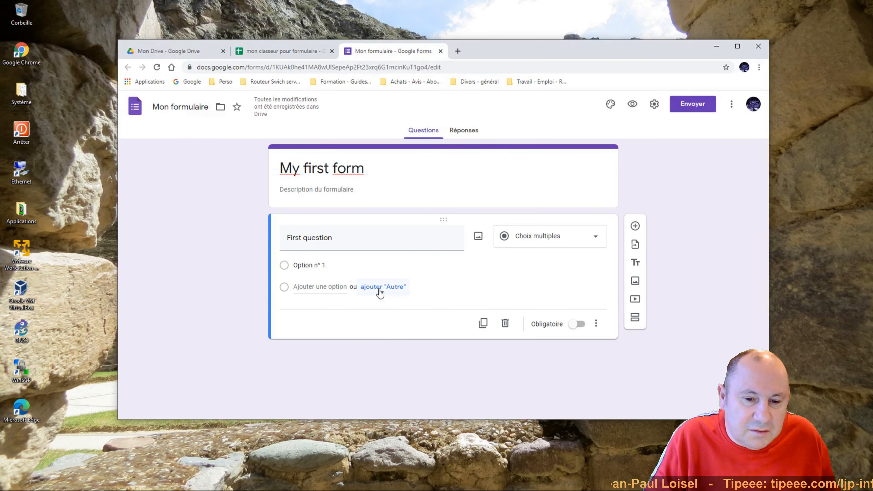
- Add a second answer option named "Option n° 2" to the first question and duplicate the whole question
left_click(334, 287)
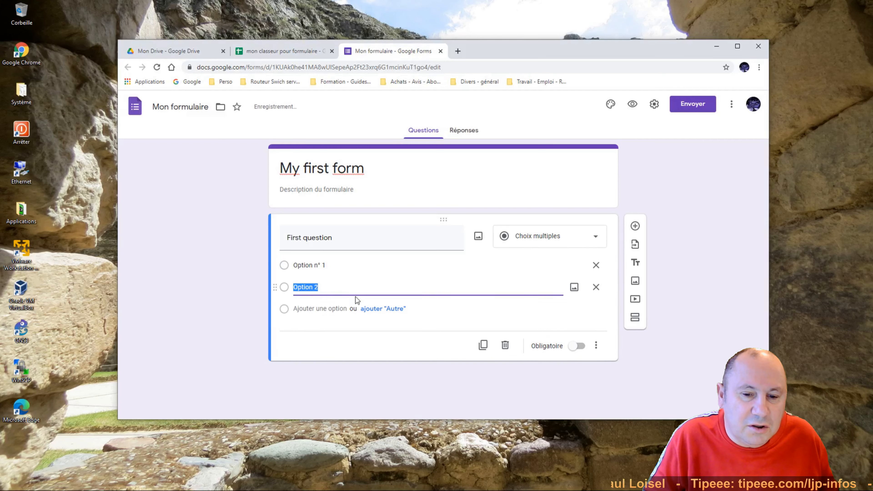
left_click(314, 287)
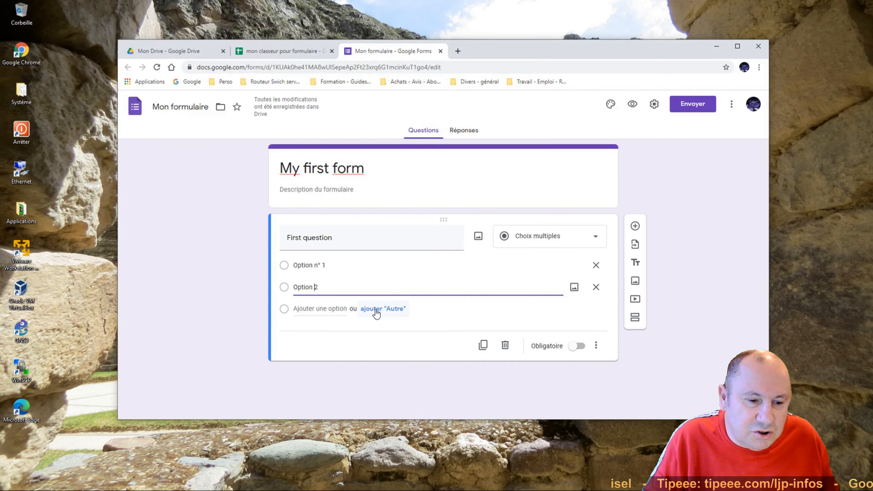
type("n°")
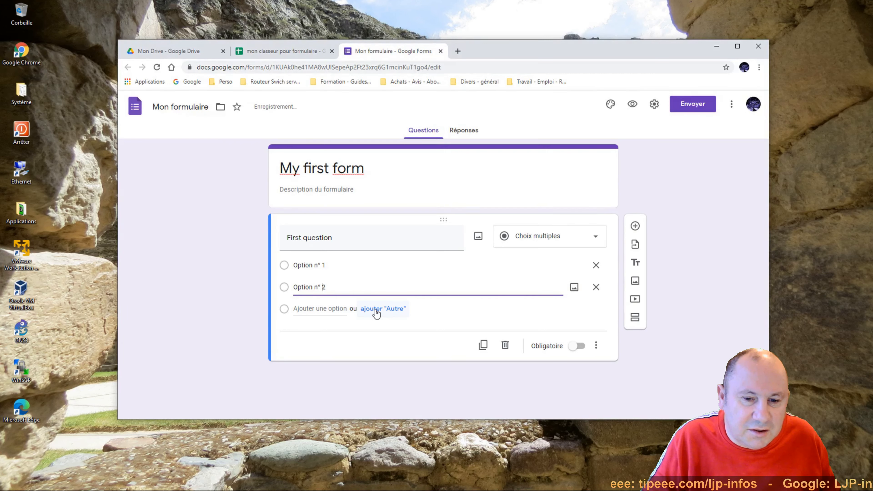
left_click(392, 346)
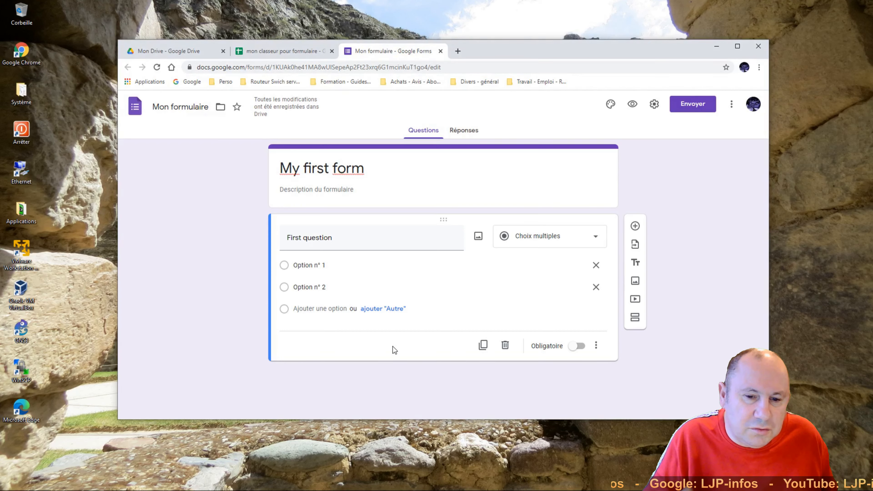
left_click(483, 345)
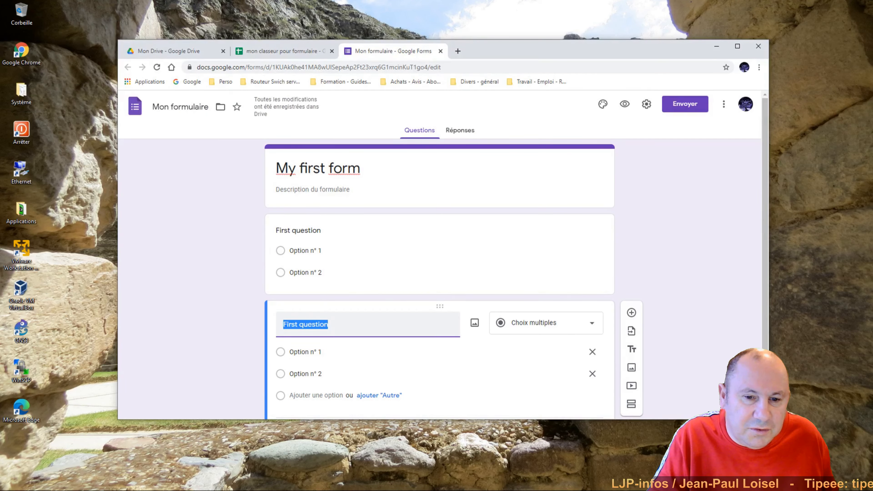
- Rename the duplicated question as "Second question" and change its type to Cases à cocher
left_click(299, 324)
left_click_drag(299, 324, 223, 317)
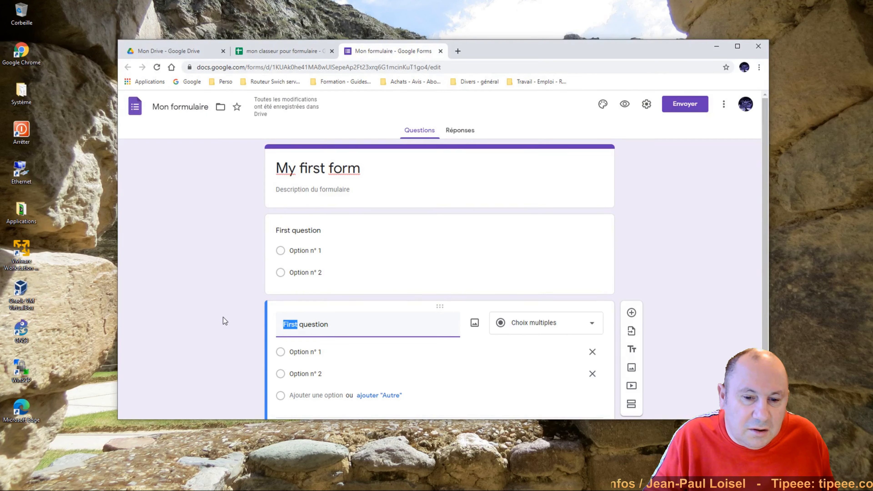
type("Second")
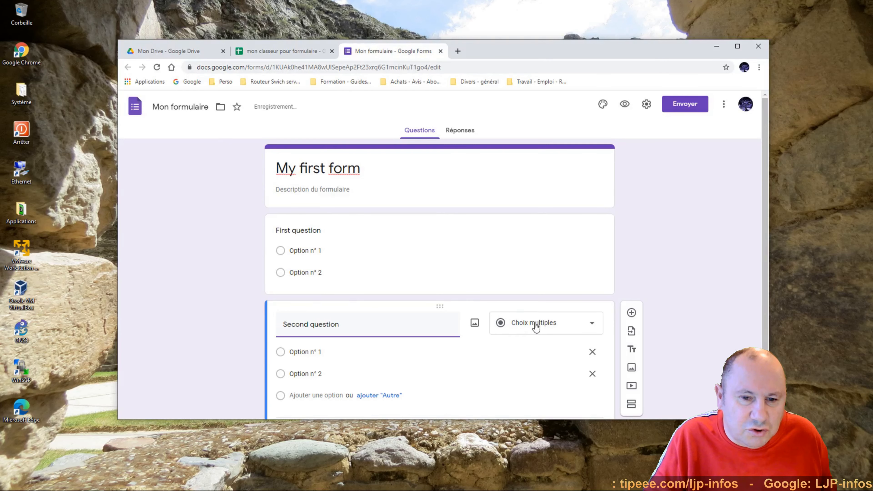
left_click(536, 326)
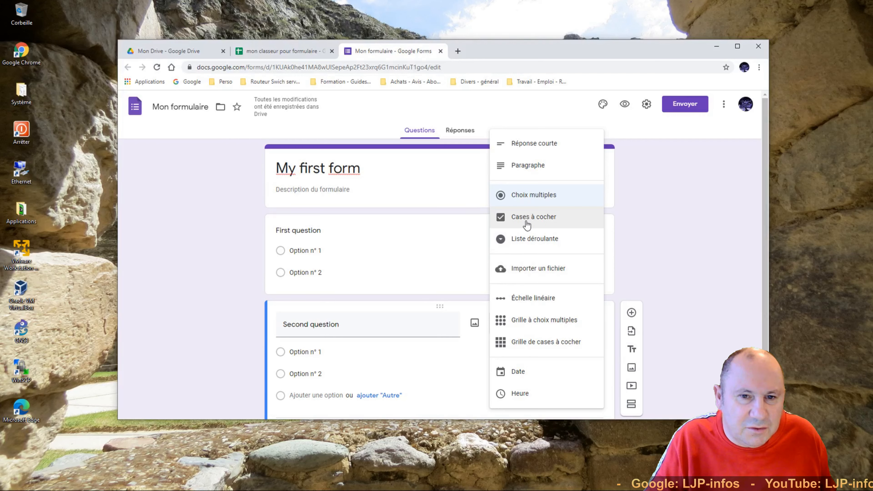
left_click(526, 222)
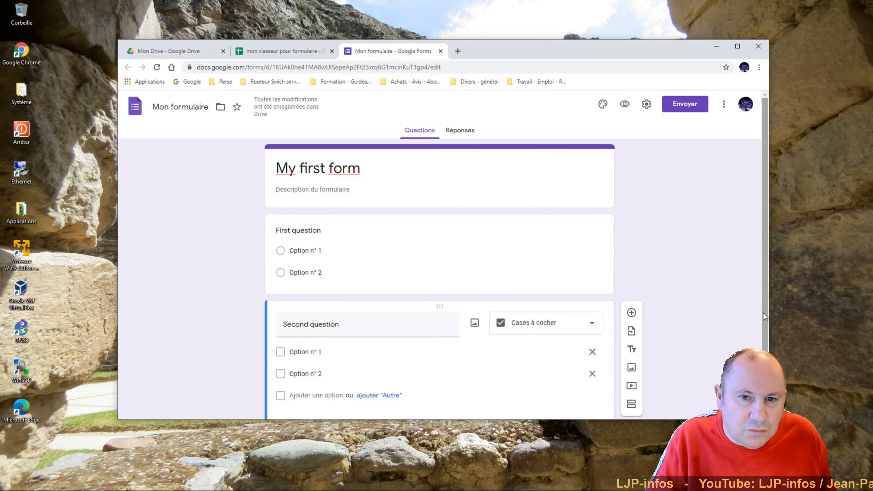
- Duplicate the second question and title the copy "Conditions"
left_click_drag(763, 313, 760, 369)
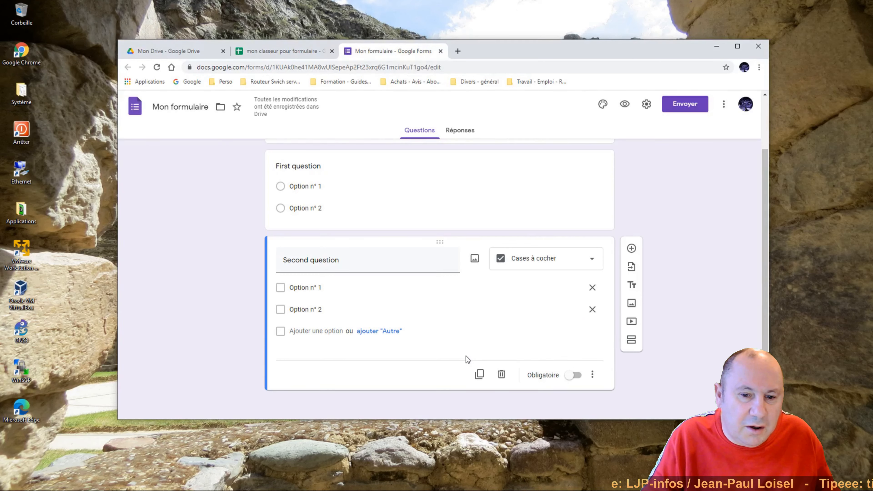
left_click(479, 374)
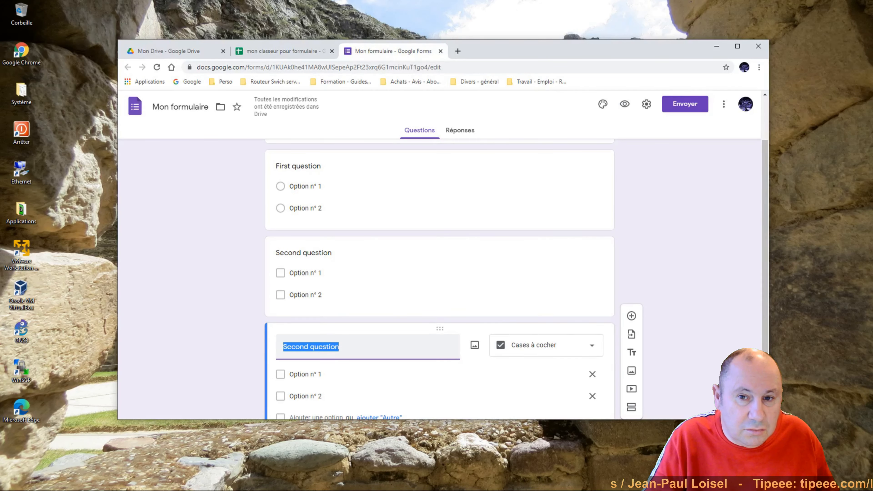
type("Co")
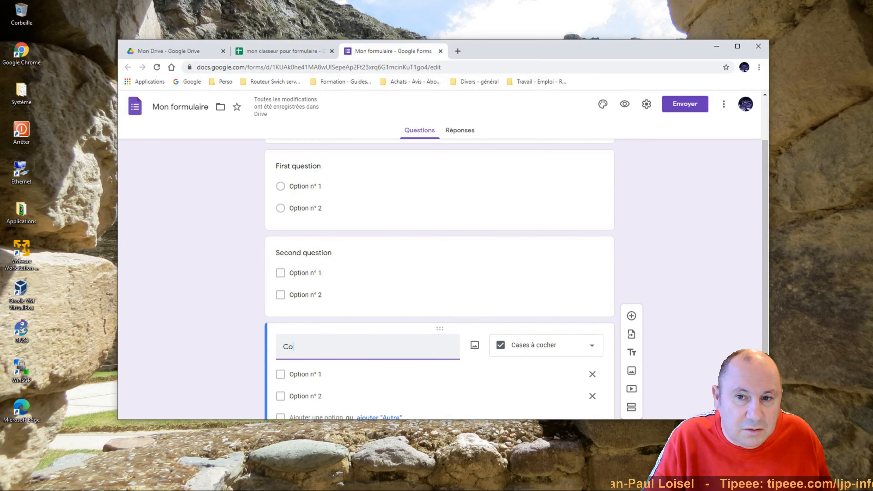
type("nditions")
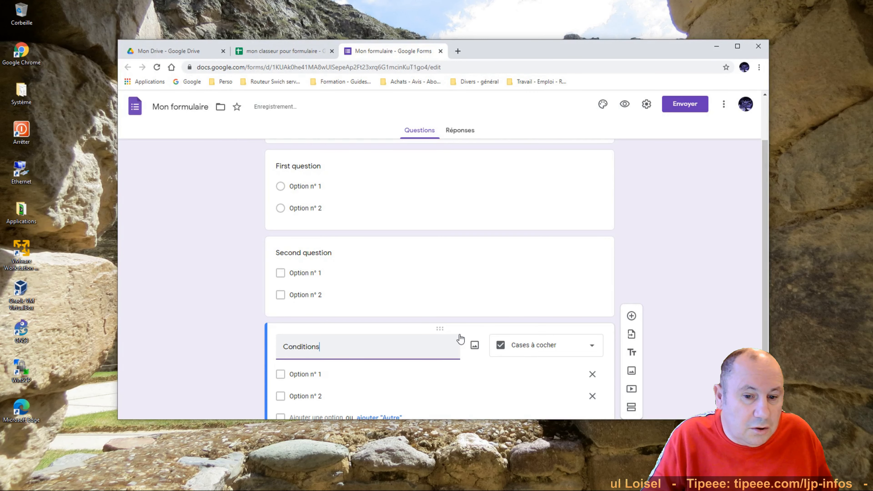
- Reduce the Conditions question to the single option "Accepter les conditions d'utilisation" and make the question mandatory
scroll(764, 285, "down", 3)
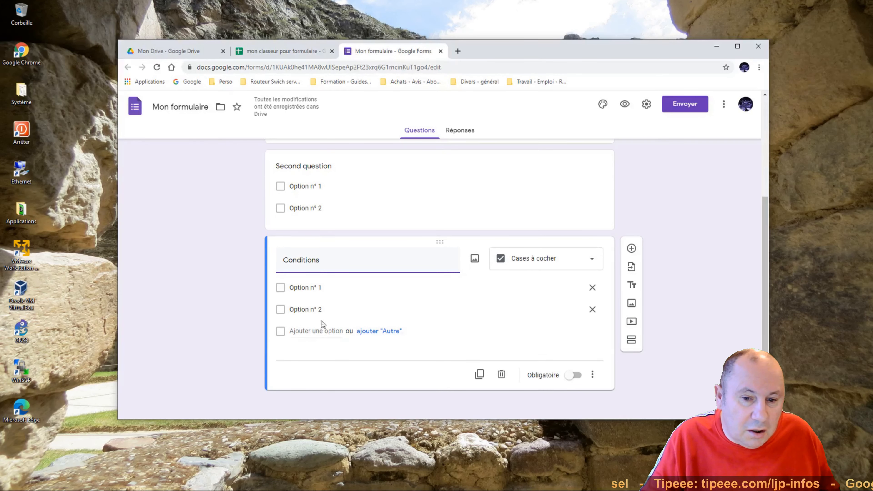
left_click(592, 309)
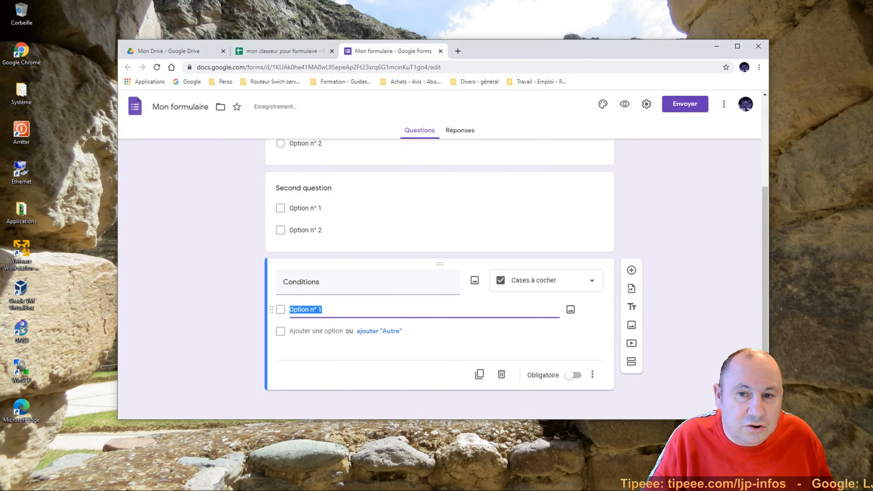
left_click_drag(322, 310, 289, 315)
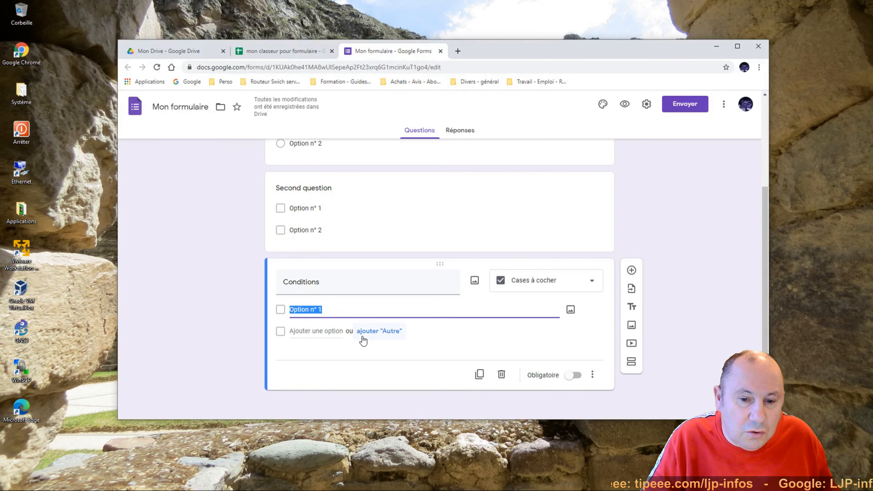
type("Accepter le")
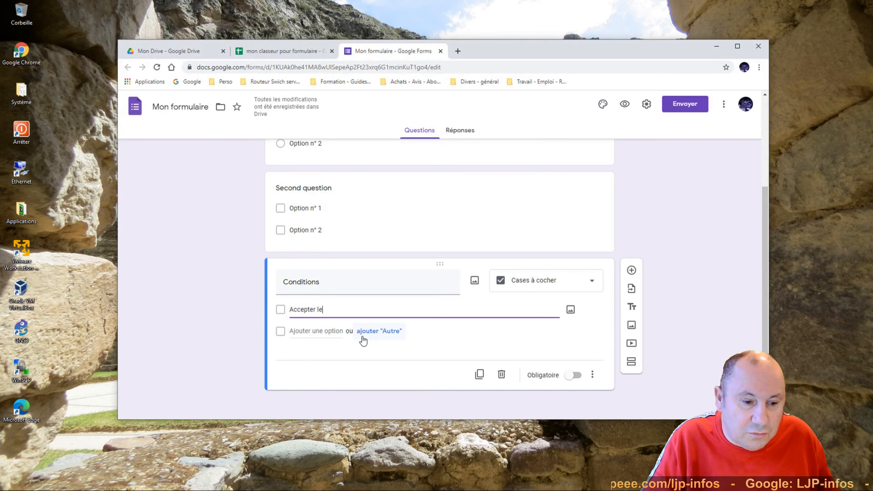
type("s conditions d'utilisat")
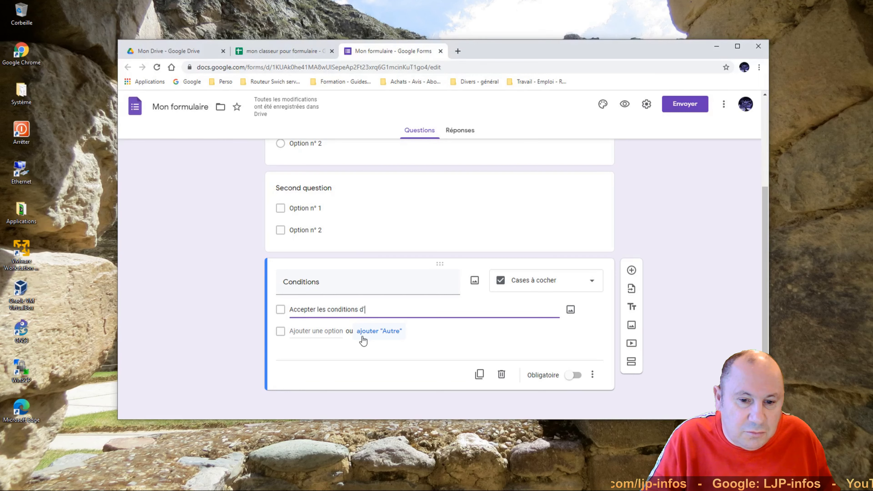
type("ion")
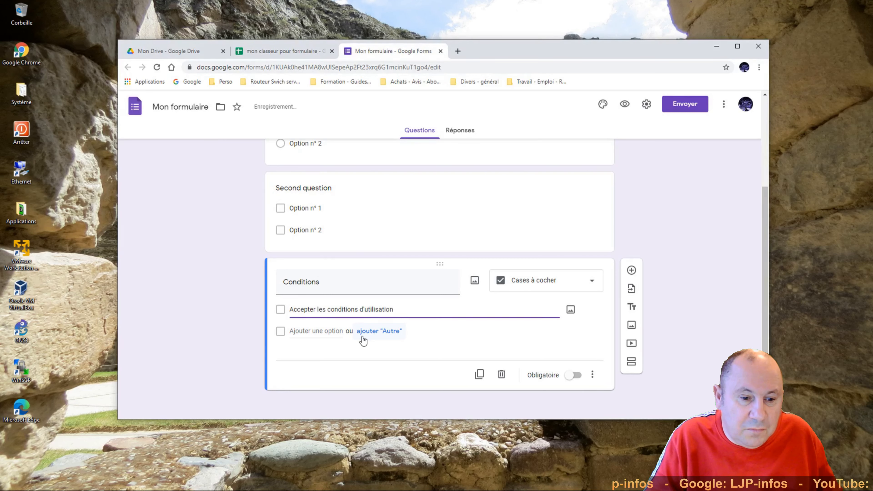
left_click(568, 378)
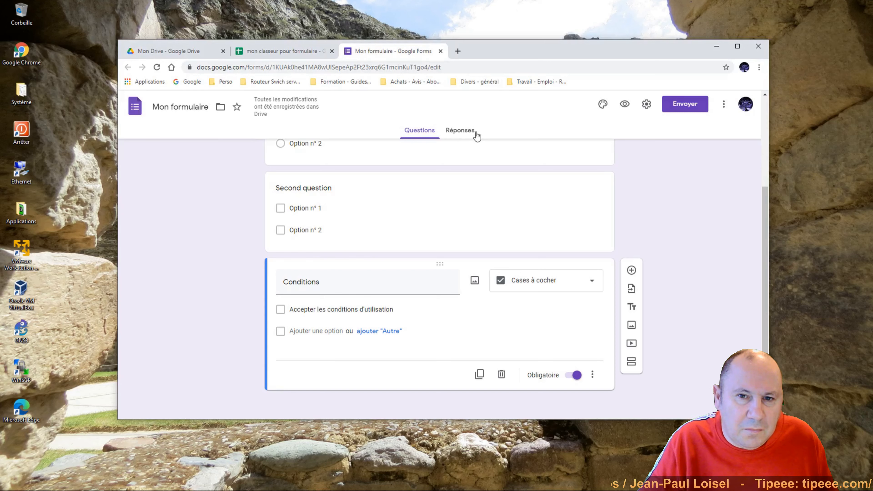
- Check the form's responses and view the linked spreadsheet's response sheet, then close the spreadsheet
left_click(461, 136)
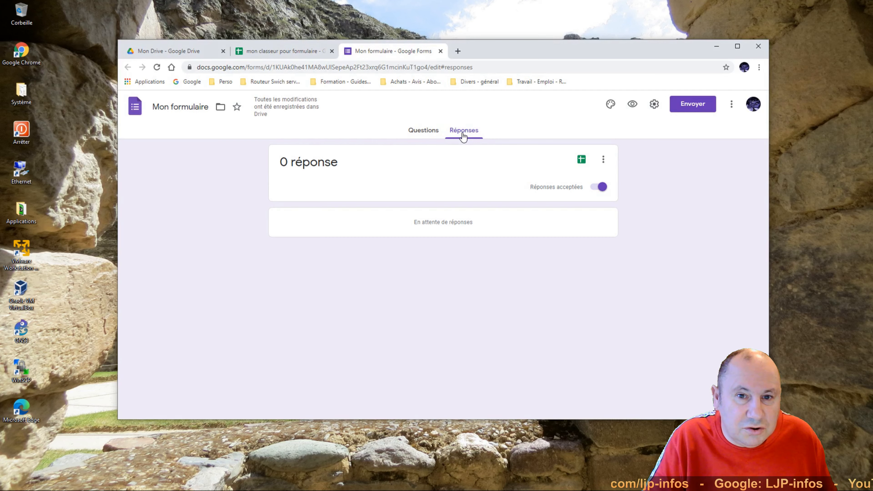
left_click(581, 160)
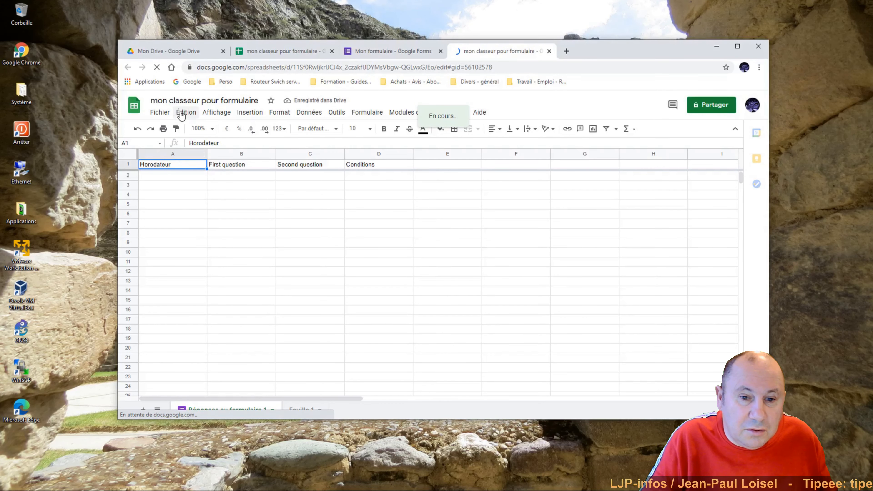
left_click(549, 51)
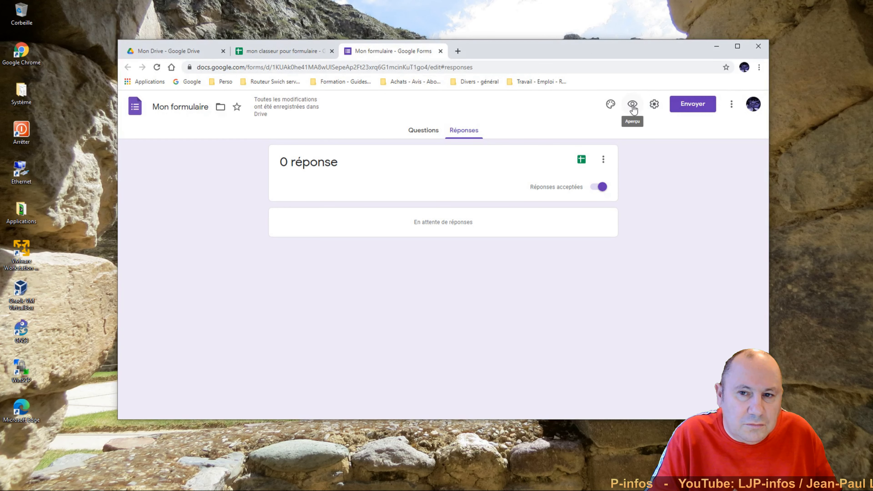
- Preview the form, answer the first question with "Option n° 1" and try the second question's checkboxes, leaving both unticked
left_click(633, 105)
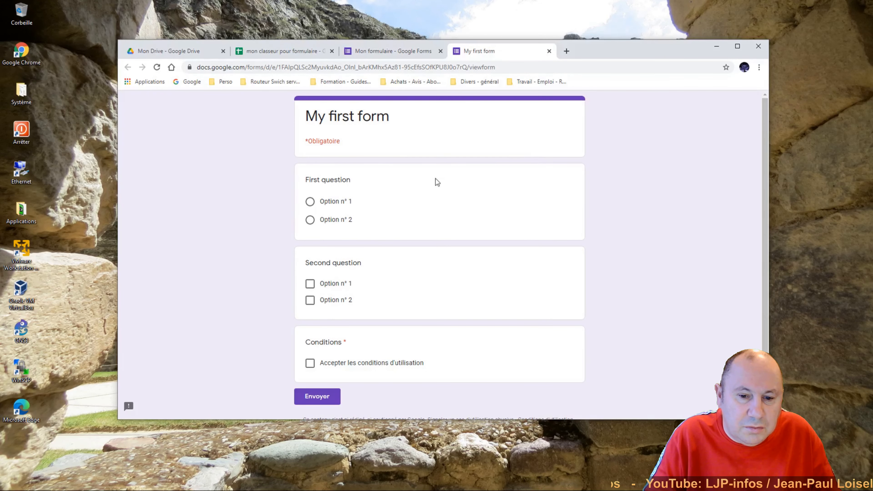
left_click(310, 201)
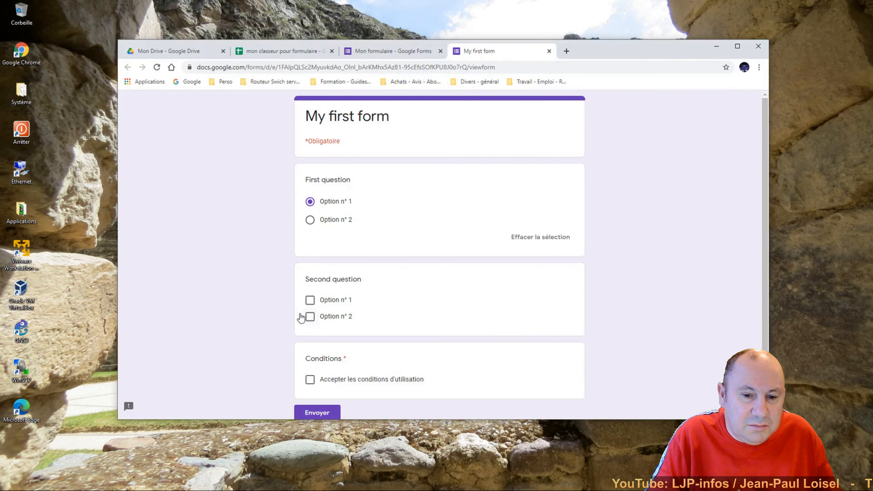
left_click(310, 300)
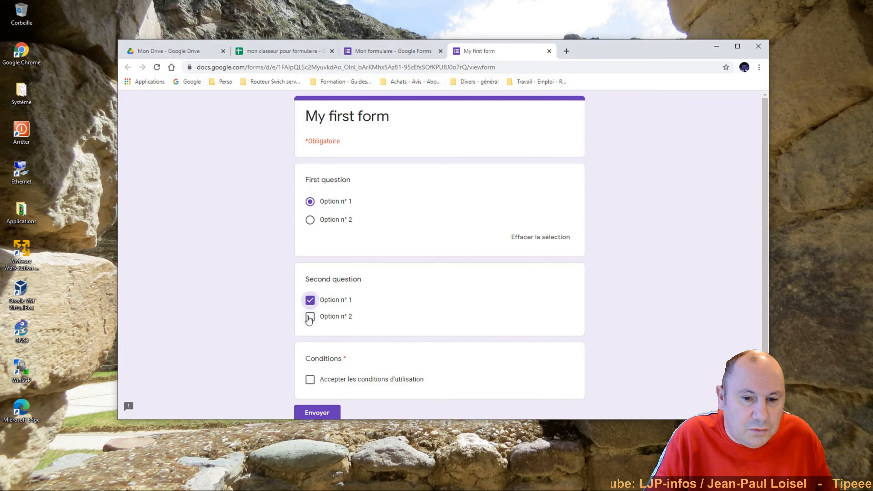
left_click(308, 317)
left_click(310, 302)
left_click(309, 317)
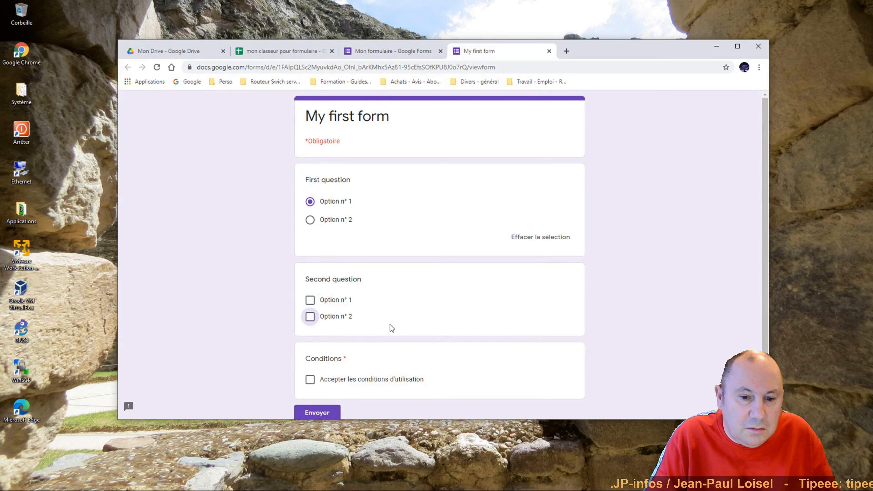
- Tick "Accepter les conditions d'utilisation" under Conditions and submit the response
scroll(405, 335, "down", 2)
left_click(318, 365)
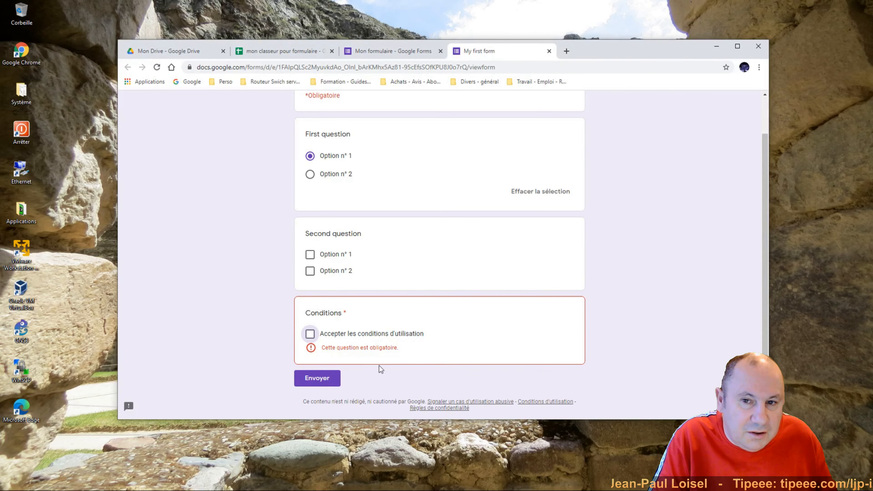
left_click(309, 335)
left_click(316, 369)
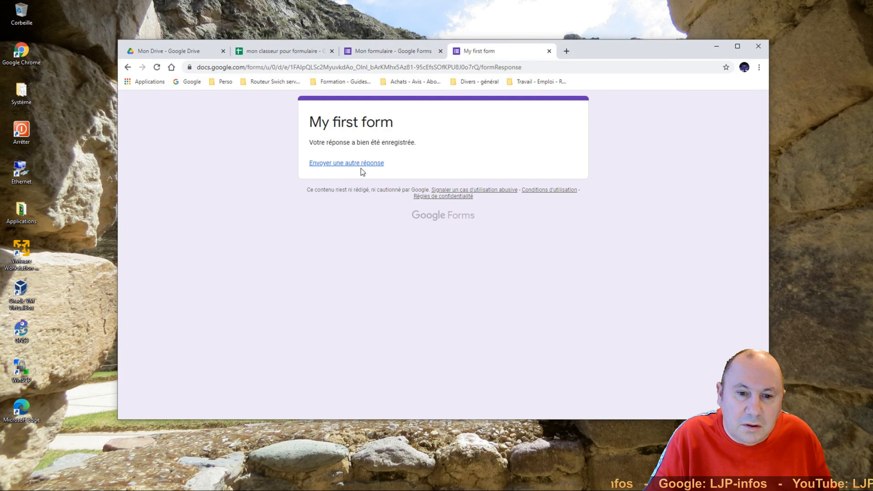
- Return from a new blank response to the form editor and review the general, presentation and quiz settings, saving them unchanged
left_click(361, 165)
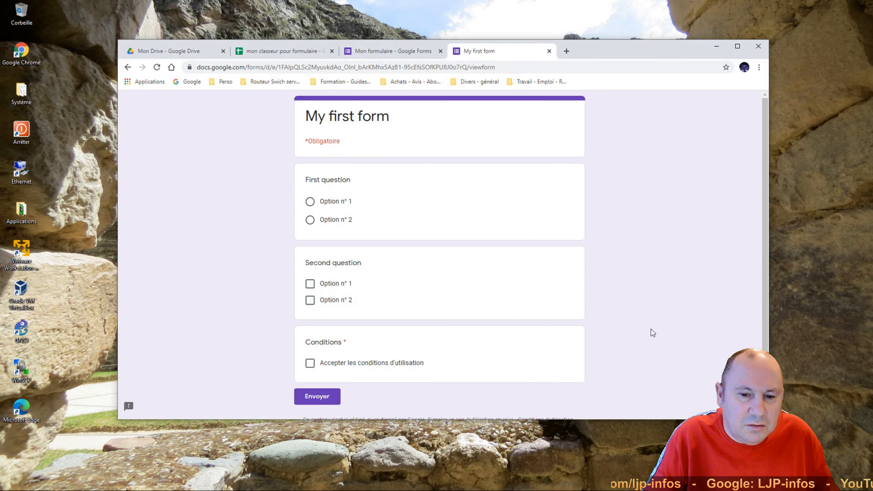
left_click(738, 395)
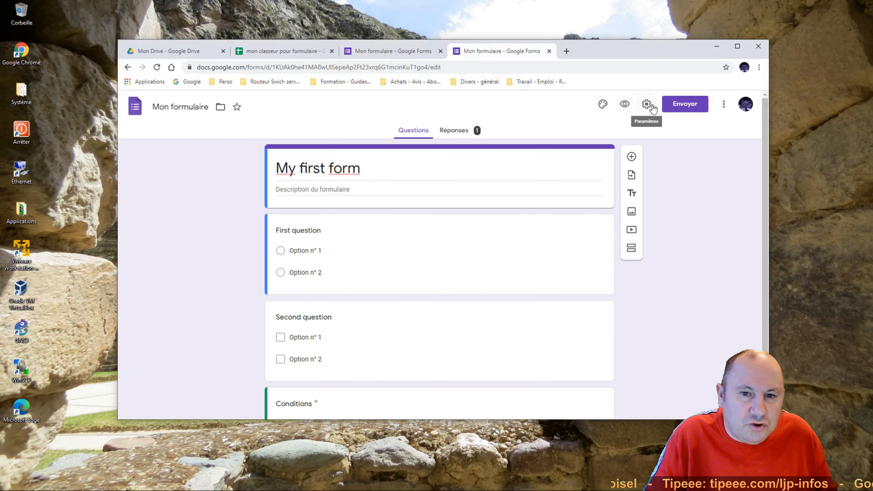
left_click(647, 104)
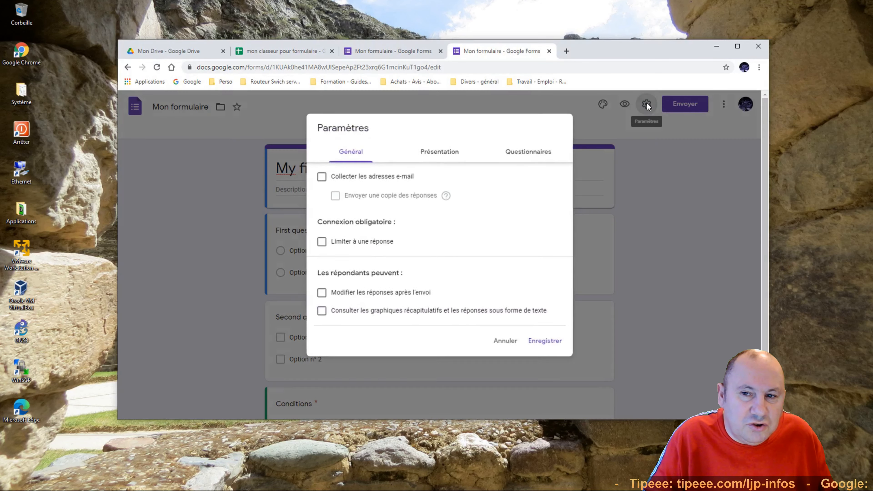
left_click(357, 179)
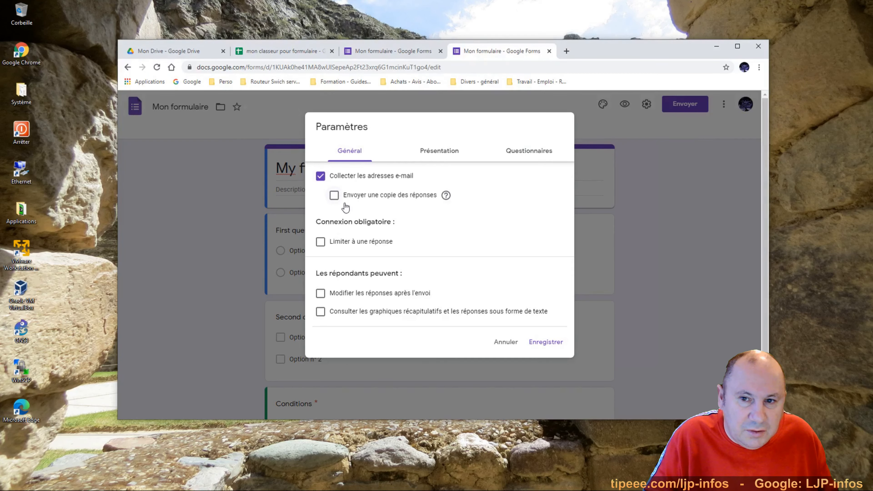
left_click(338, 177)
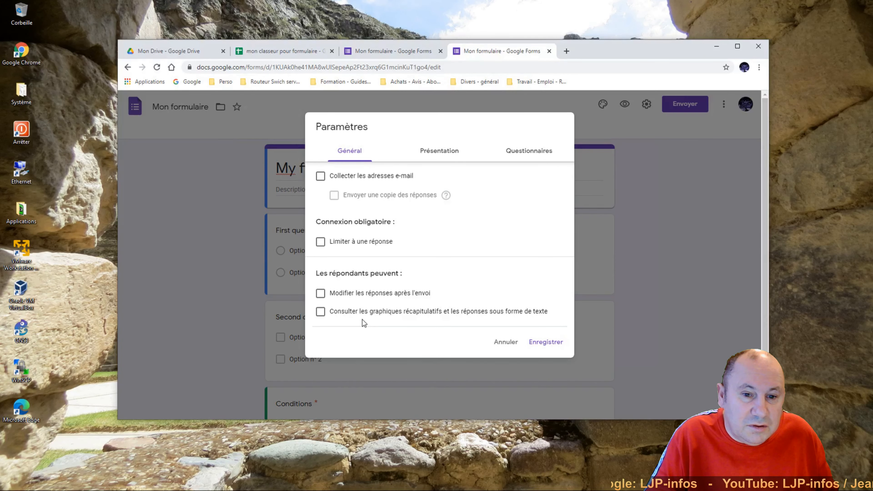
left_click(443, 153)
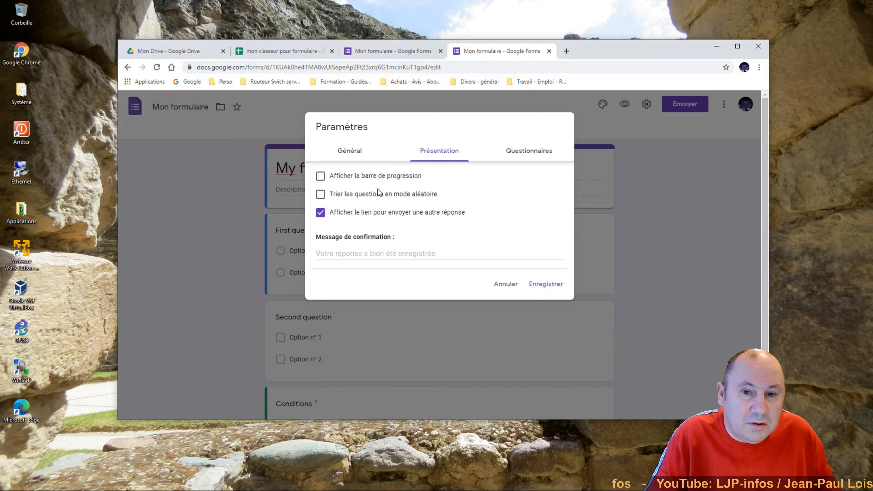
left_click(522, 159)
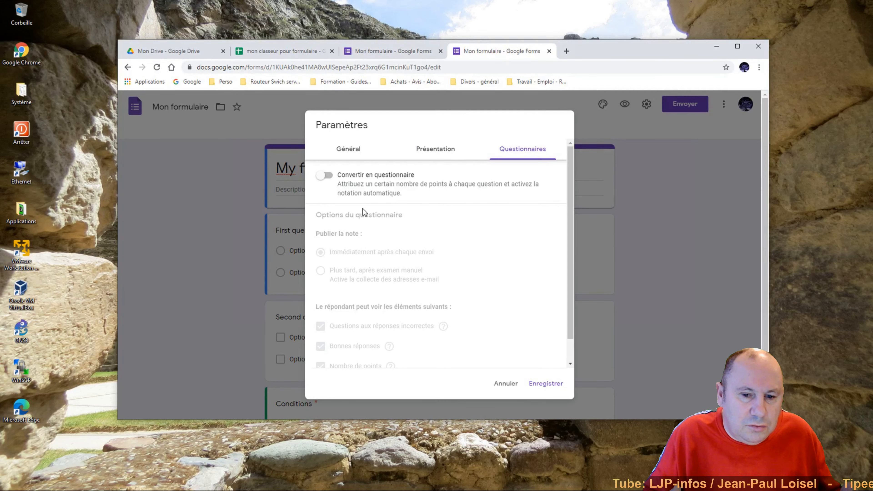
scroll(569, 348, "down", 2)
scroll(569, 349, "up", 2)
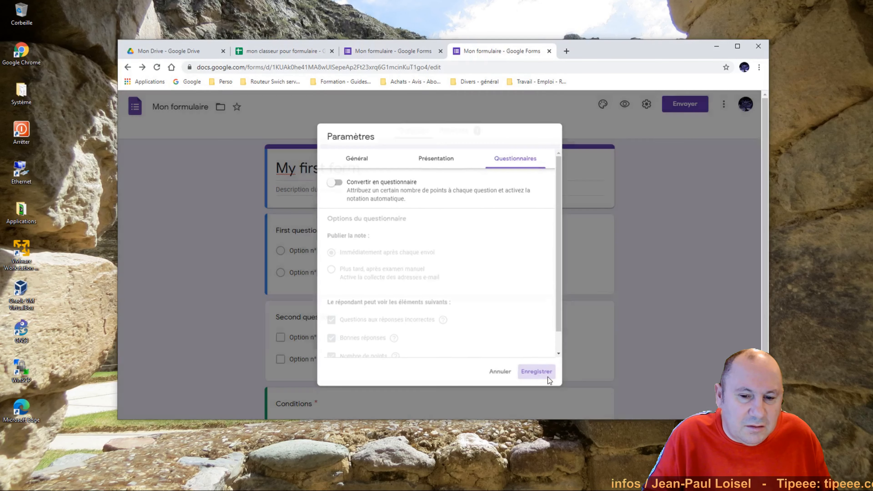
left_click(545, 384)
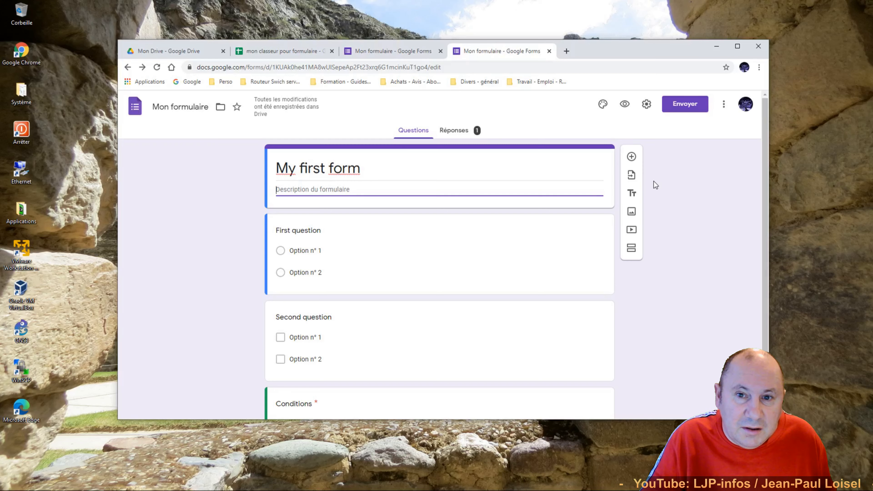
- Review the form's sending options by e-mail, then close them without sending
left_click(678, 108)
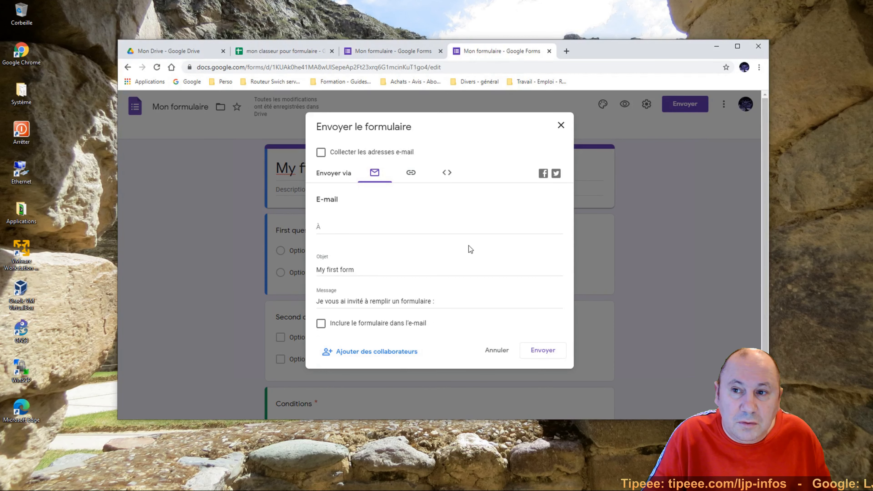
right_click(561, 127)
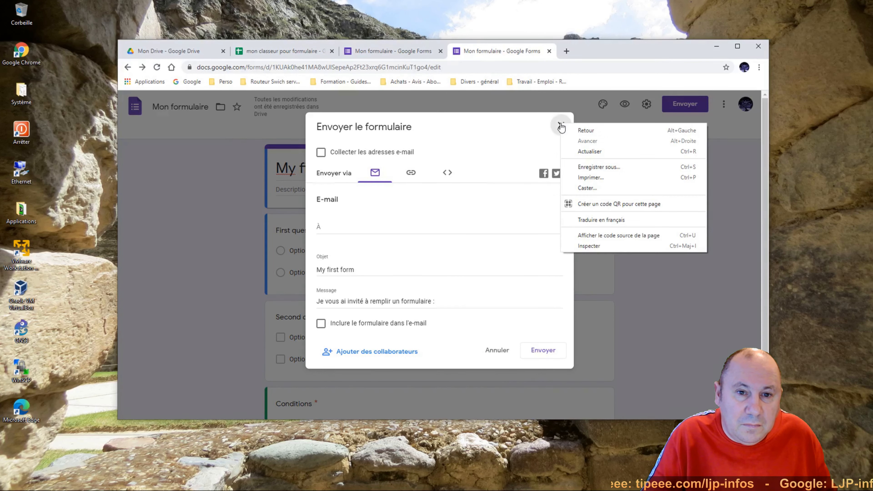
left_click(735, 202)
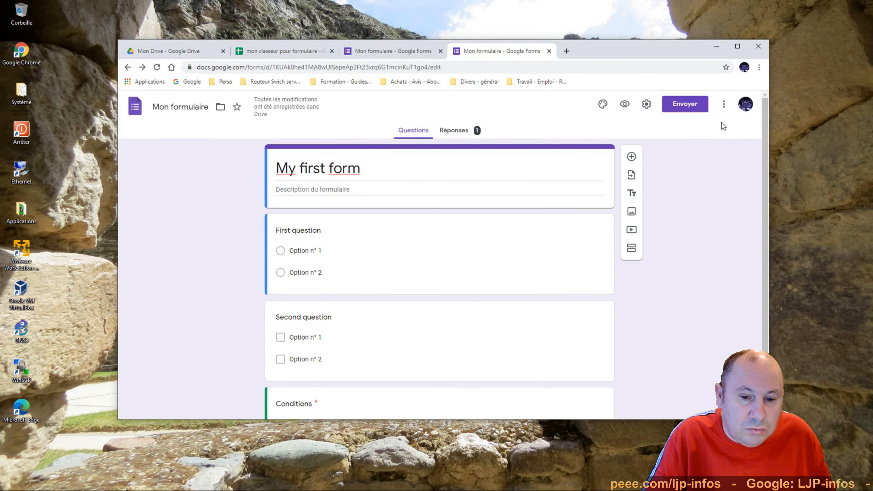
- Generate a prefilled link to the form with "Option n° 1" selected for the first question and copy the link
left_click(724, 105)
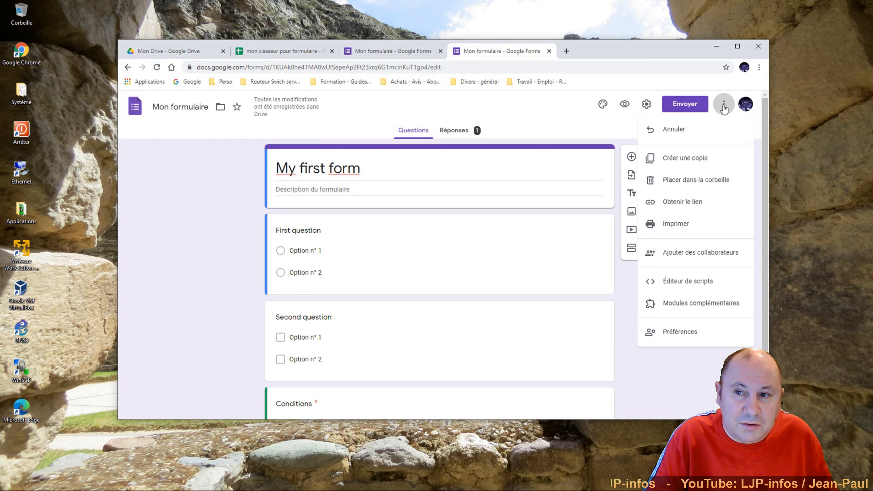
left_click(689, 206)
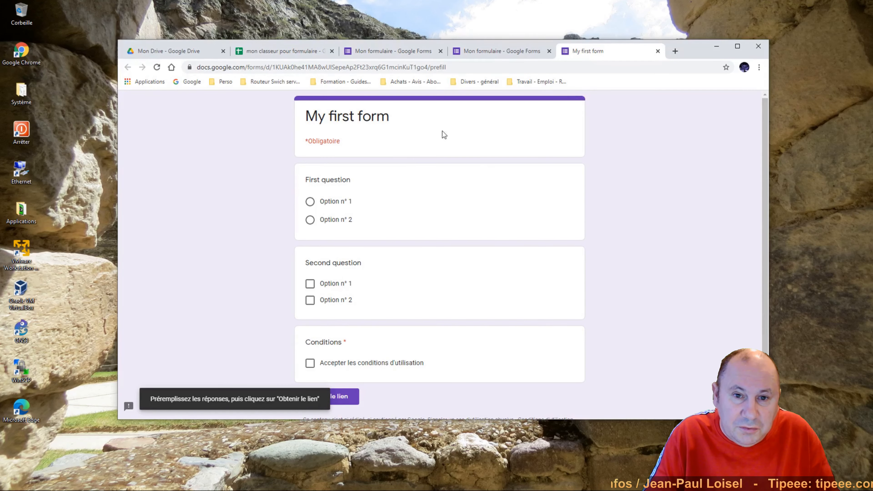
scroll(444, 307, "down", 2)
scroll(450, 303, "up", 2)
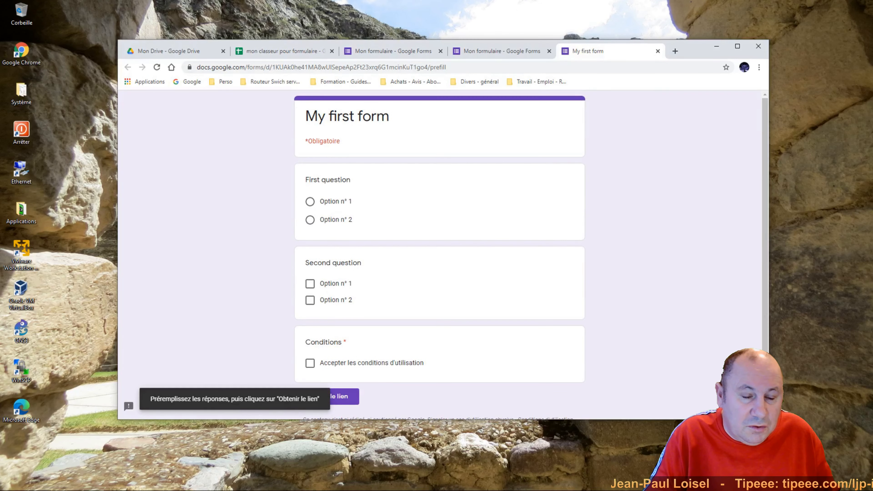
scroll(623, 289, "down", 2)
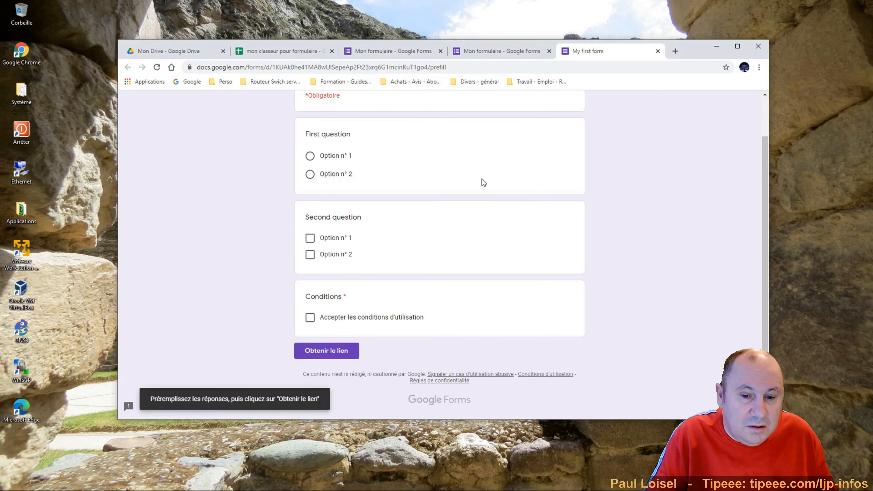
left_click(310, 157)
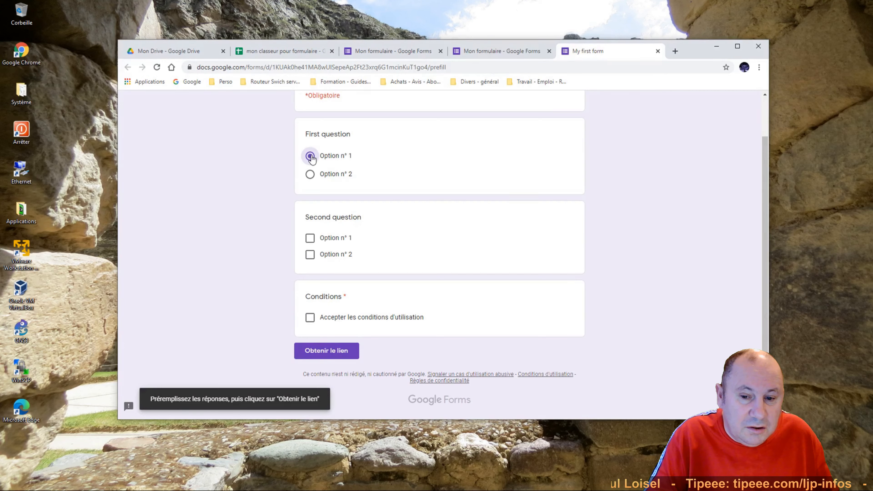
left_click(327, 351)
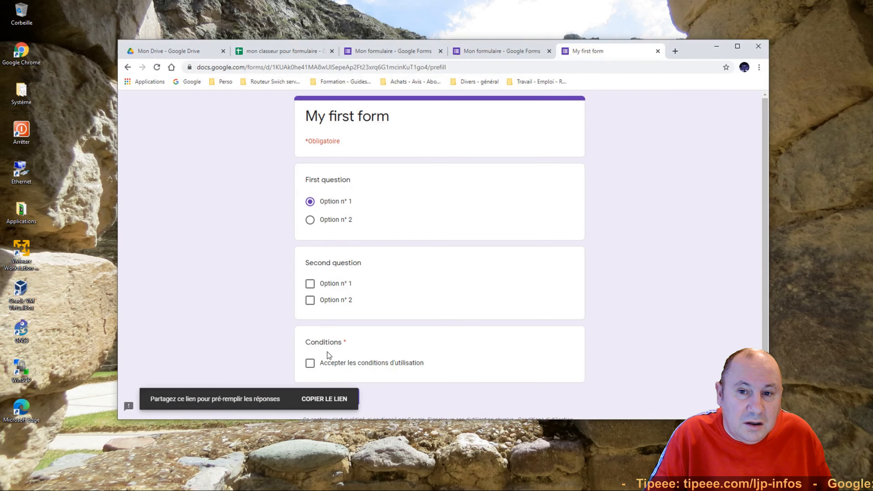
left_click(333, 404)
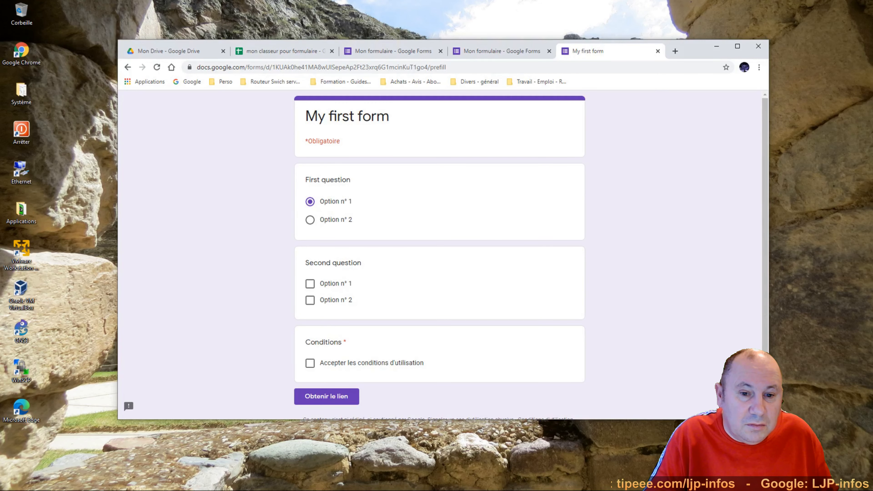
left_click(739, 380)
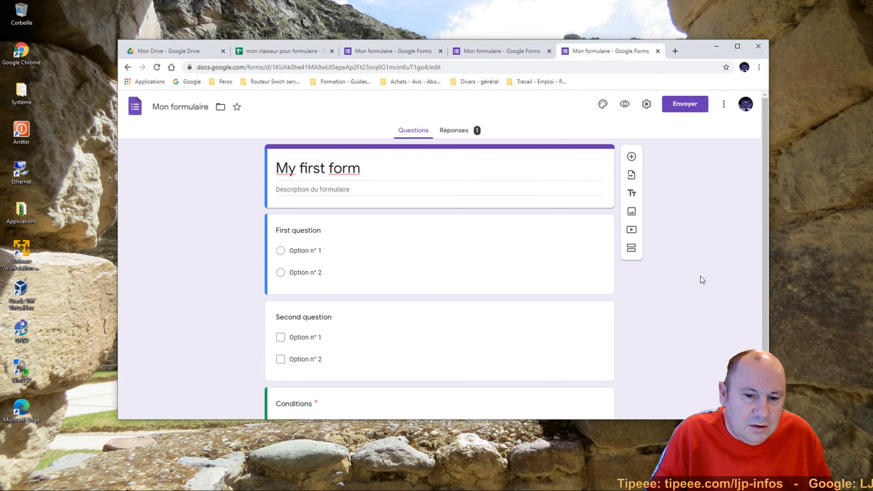
- Preview the form and submit a response with "Option n° 1" for the first question, "Option n° 2" for the second and the conditions accepted
scroll(701, 276, "down", 1)
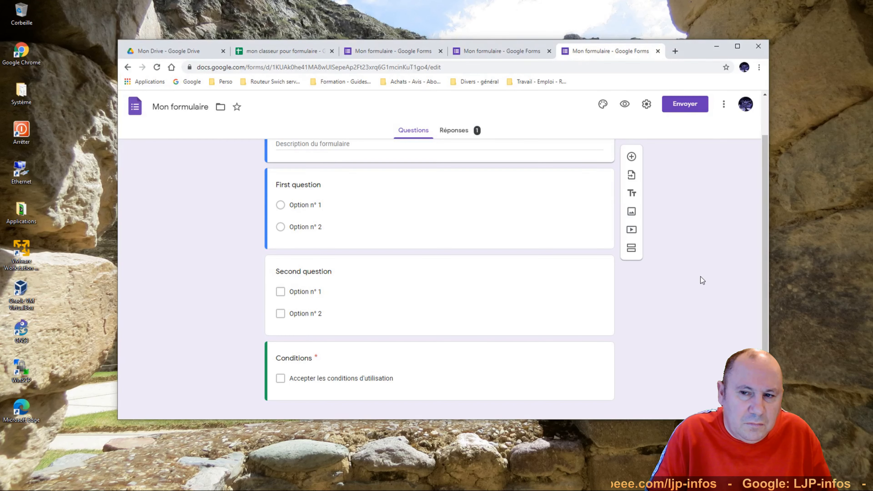
left_click(625, 104)
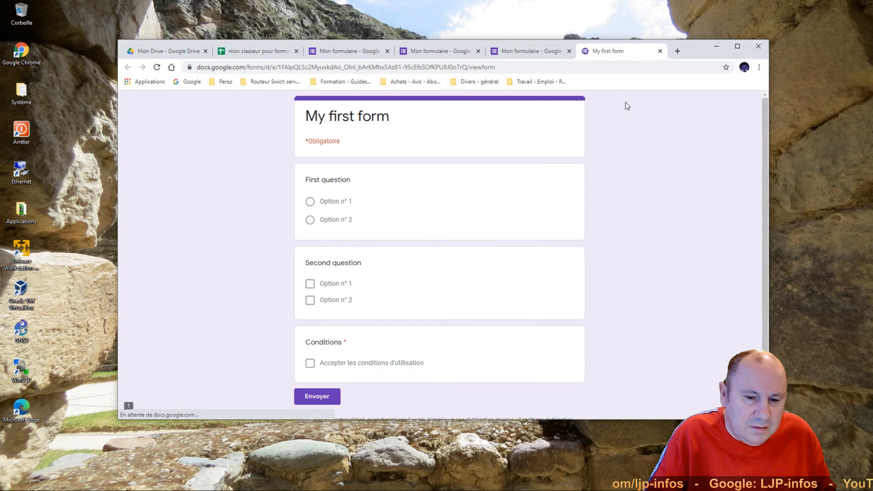
left_click(334, 201)
left_click(310, 316)
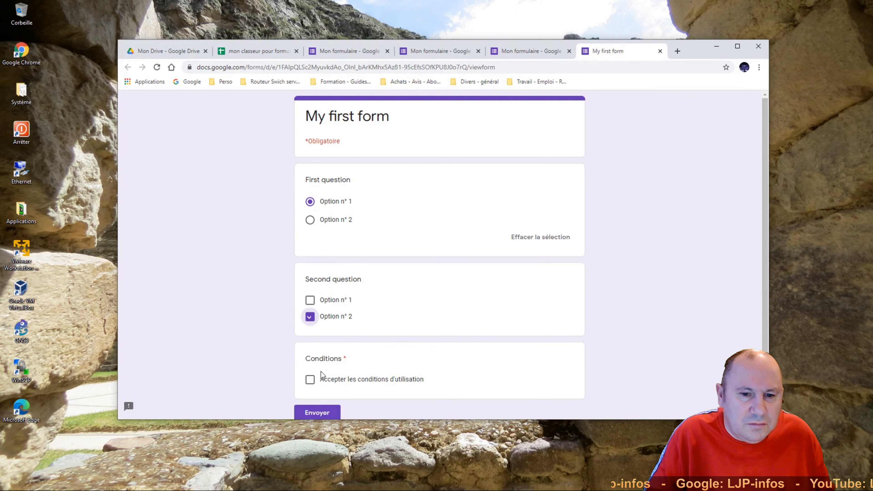
left_click(310, 379)
left_click(318, 412)
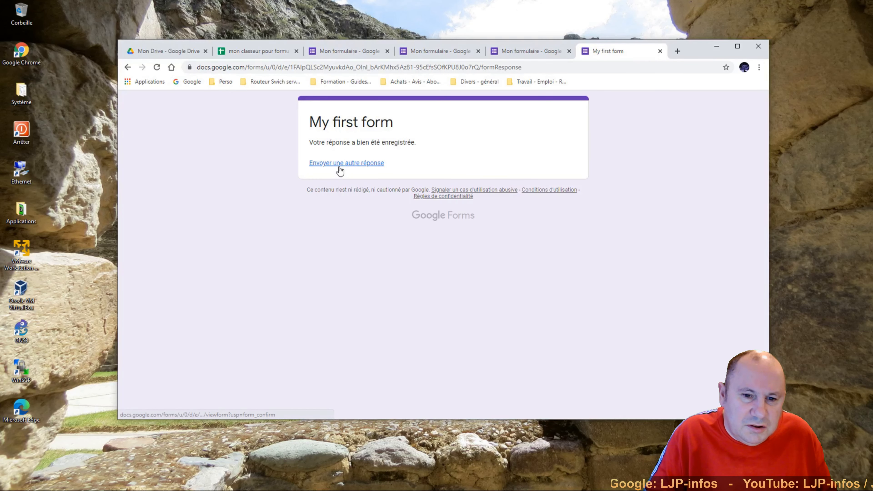
- Submit another response with only "Option n° 1" for the first question and the conditions accepted, and close the preview and extra form editor
left_click(340, 163)
left_click(332, 201)
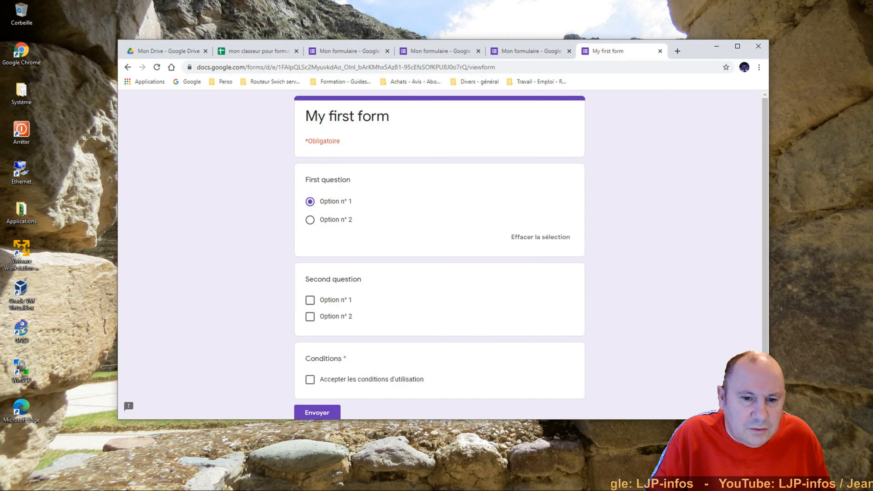
left_click(311, 381)
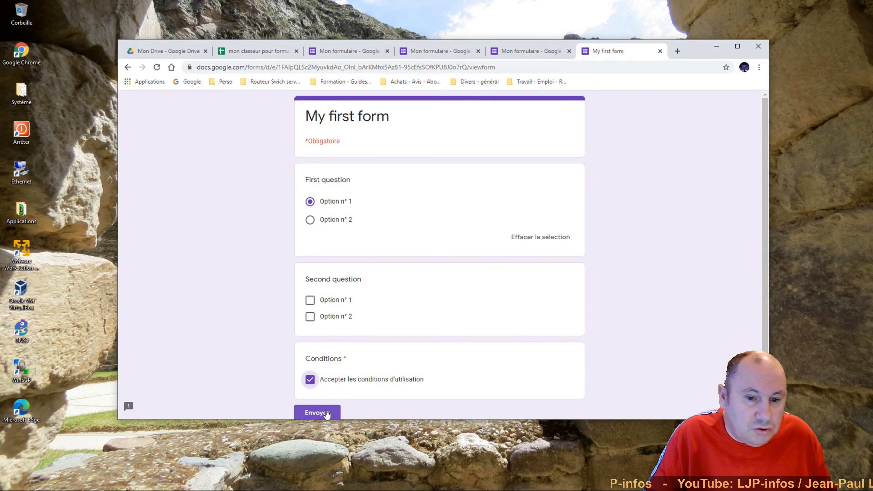
left_click(317, 413)
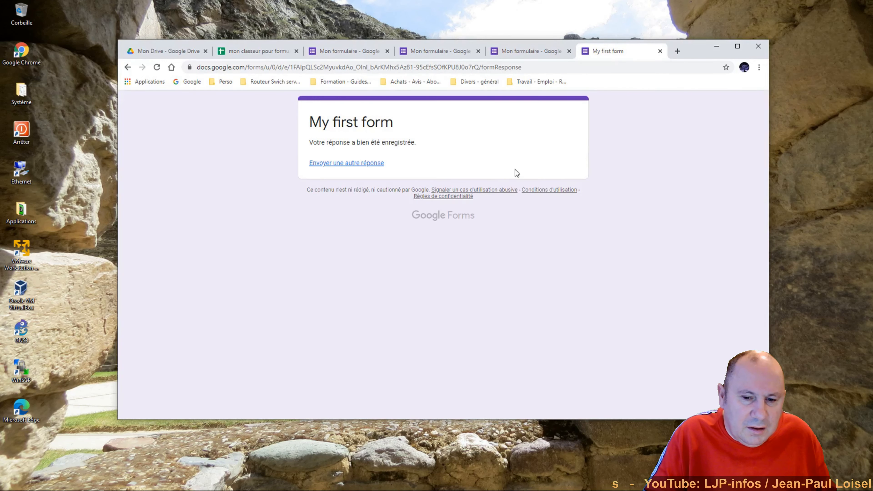
left_click(359, 164)
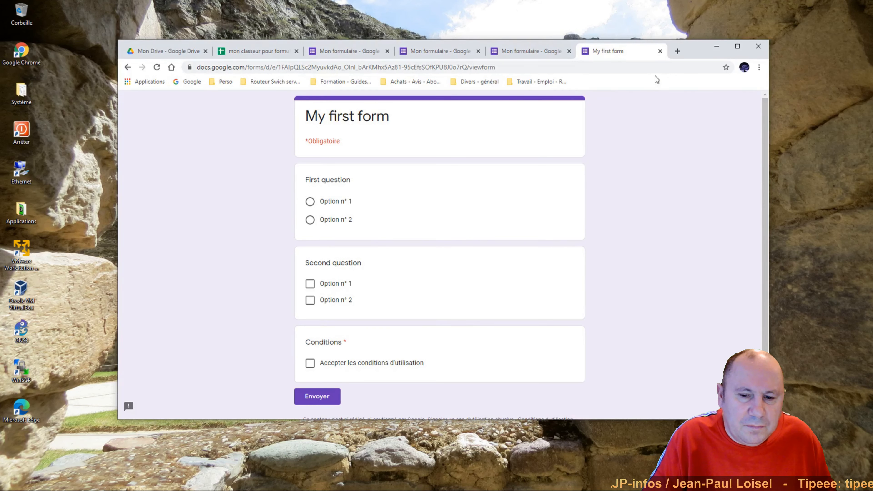
left_click(660, 51)
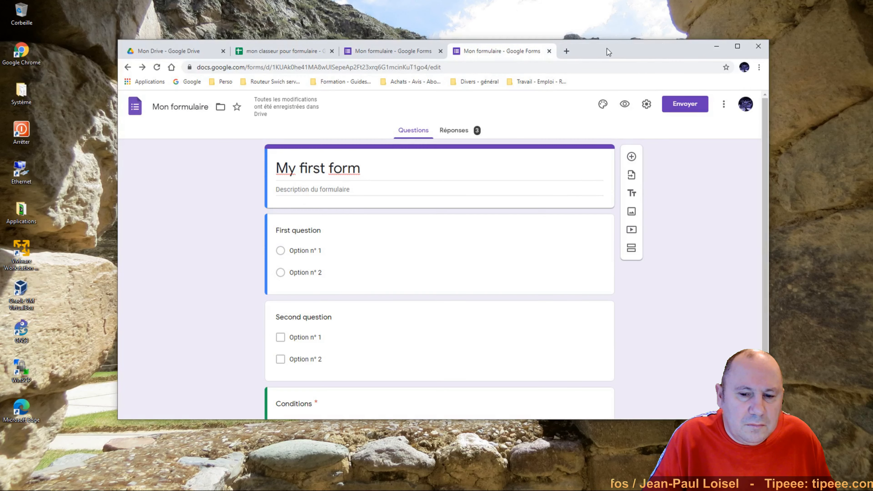
left_click(549, 51)
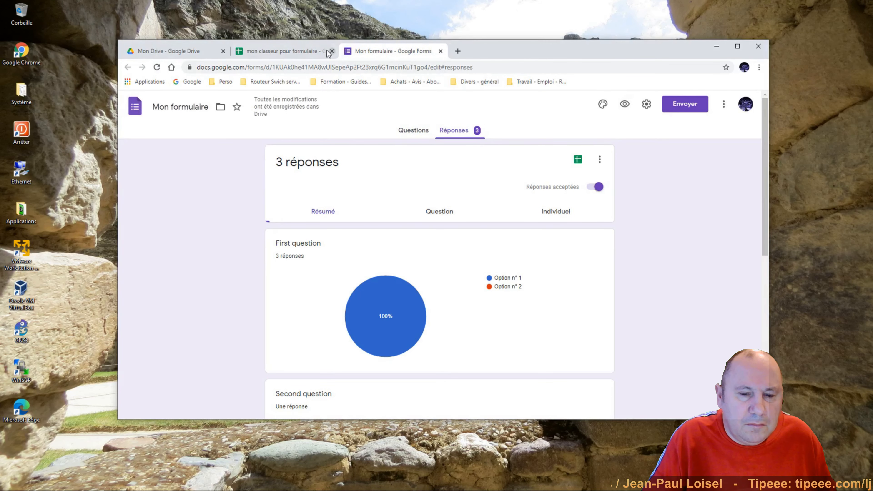
- Examine the recorded responses in the "Réponses au formulaire 1" sheet of "mon classeur pour formulaire" and the available editing commands
left_click(283, 52)
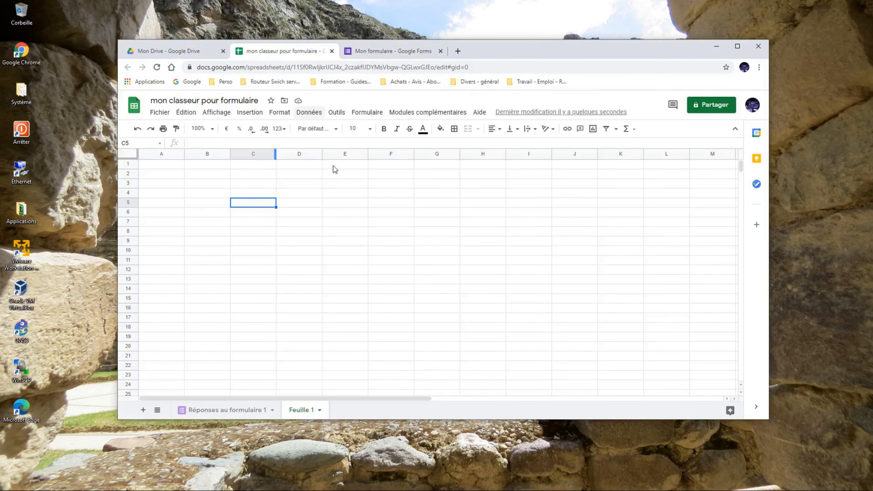
left_click(336, 224)
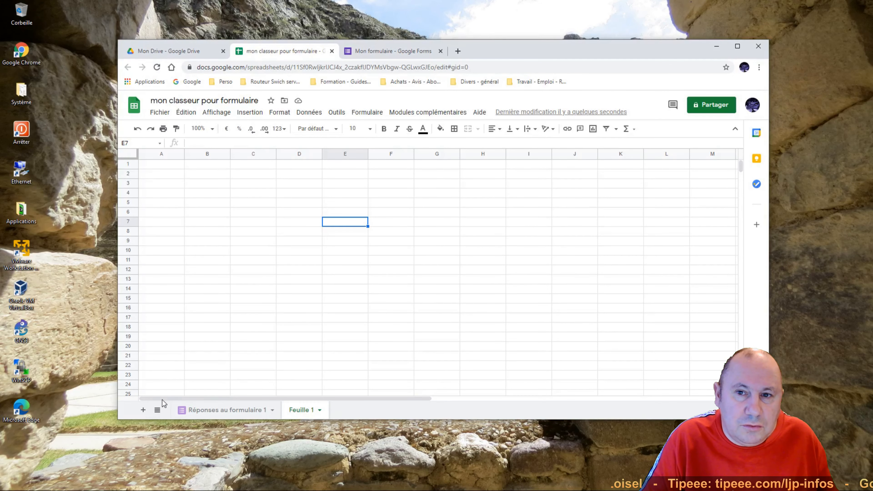
left_click(211, 409)
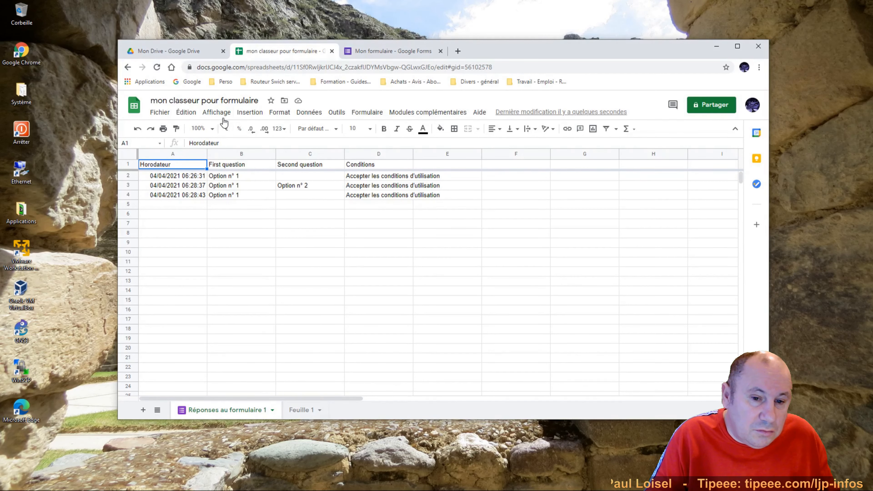
left_click(187, 113)
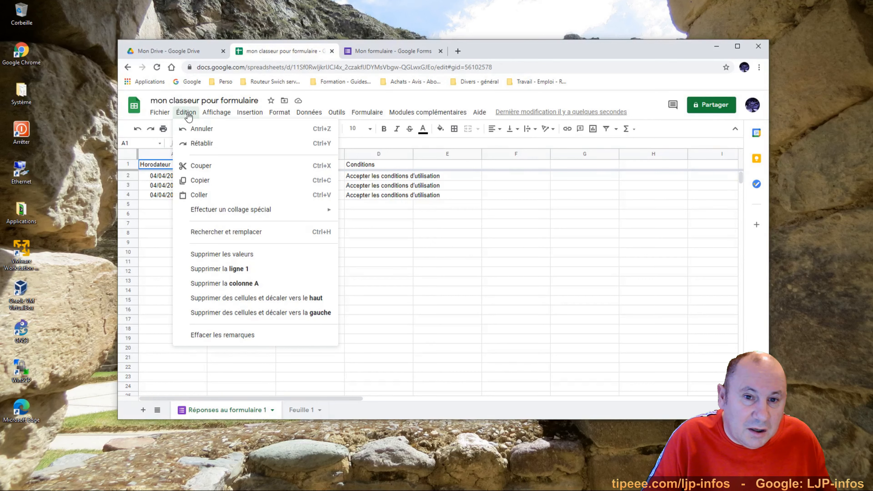
left_click(468, 275)
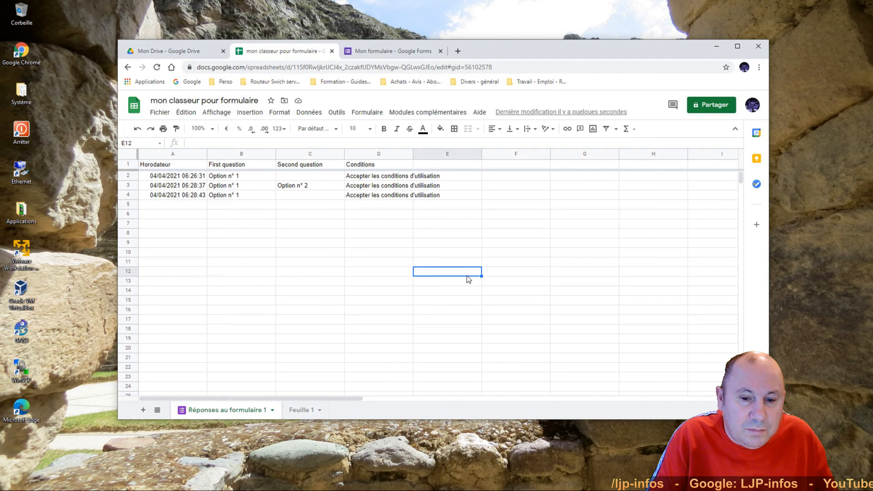
- Open the linked form for editing from the spreadsheet, review its response summary and response management options, and close the duplicate form editor
left_click(367, 112)
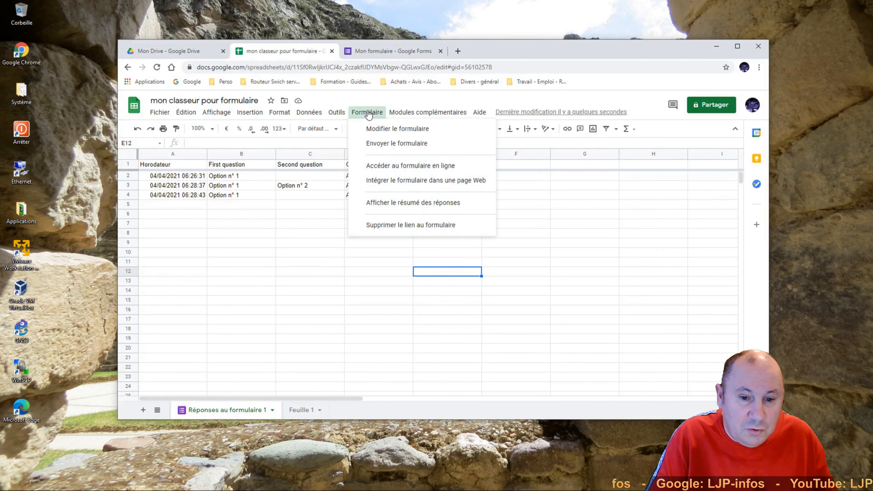
left_click(391, 132)
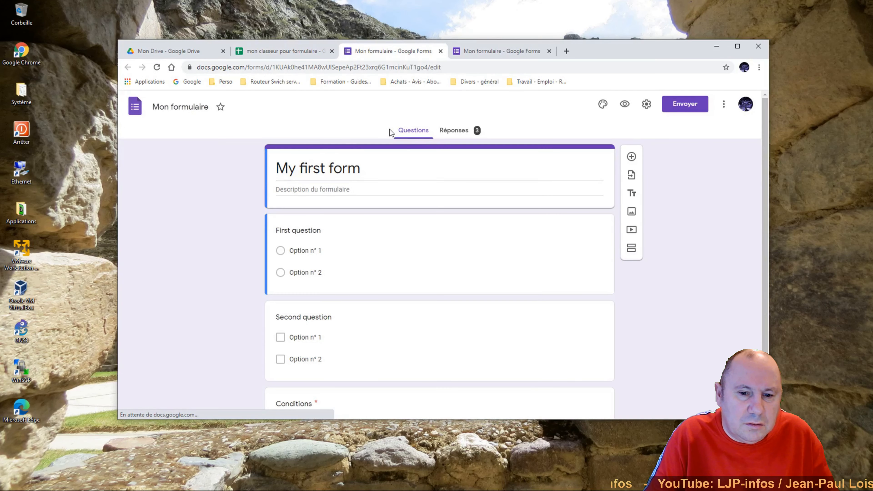
left_click(448, 131)
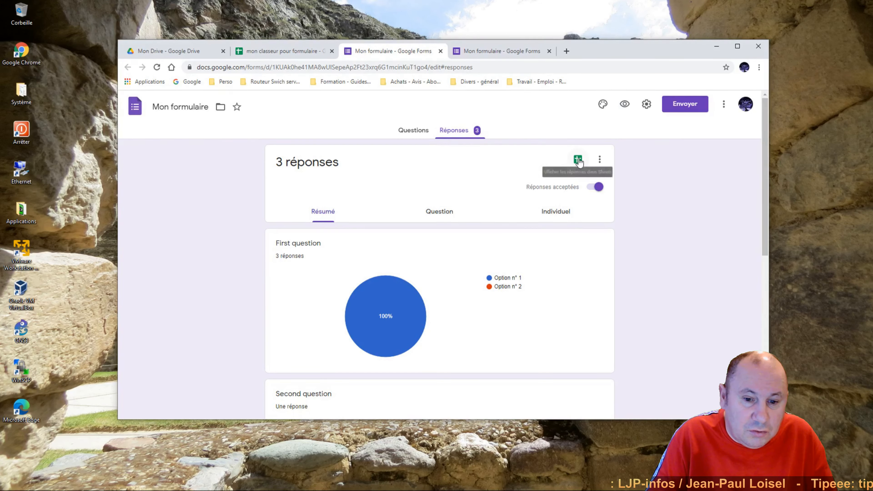
left_click(600, 160)
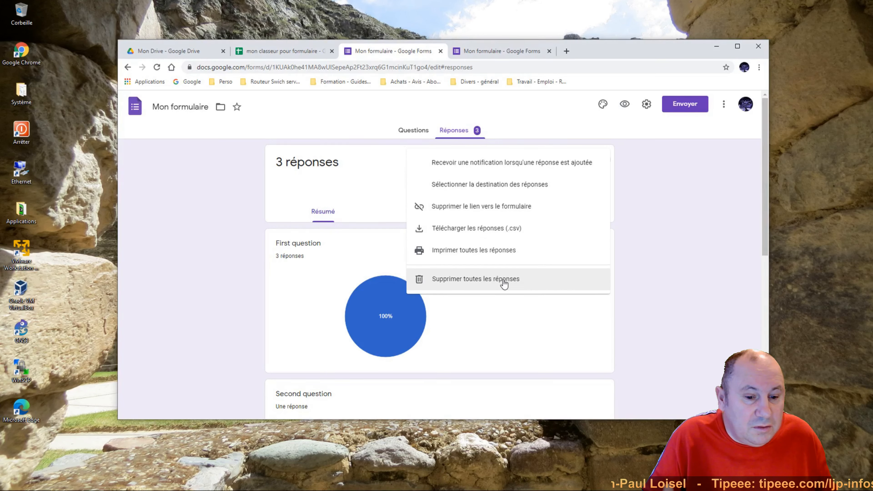
left_click(664, 283)
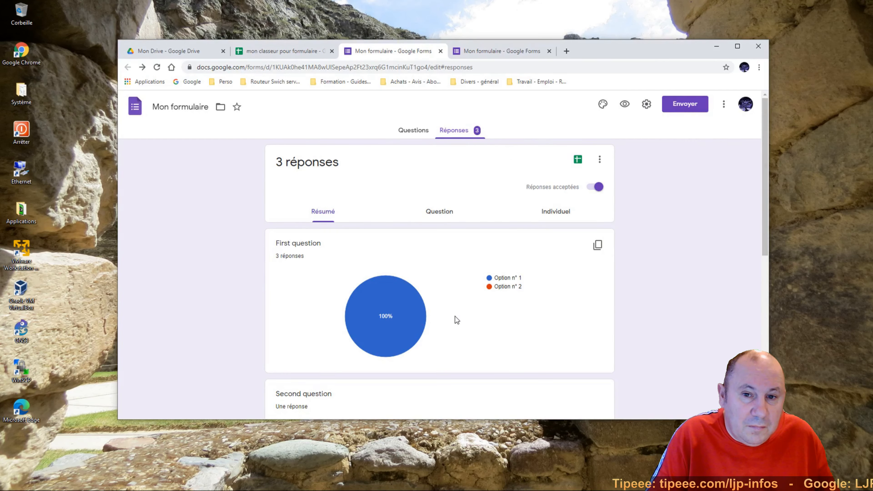
left_click(414, 132)
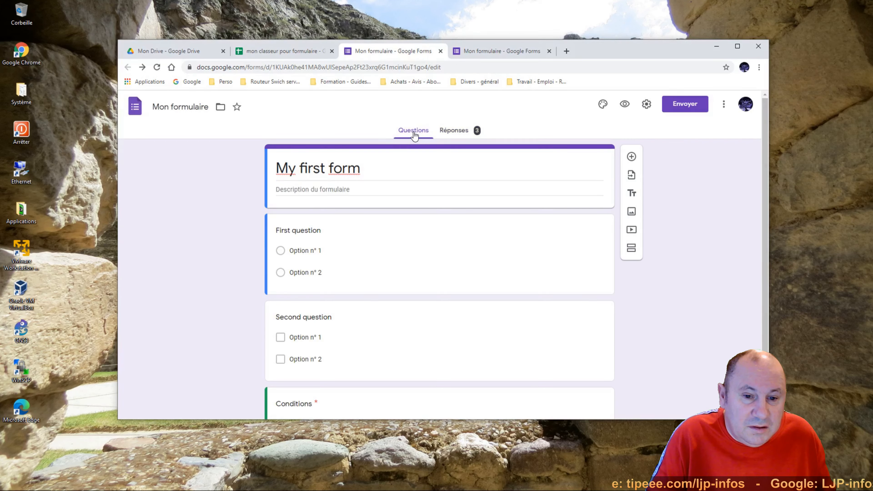
left_click(549, 52)
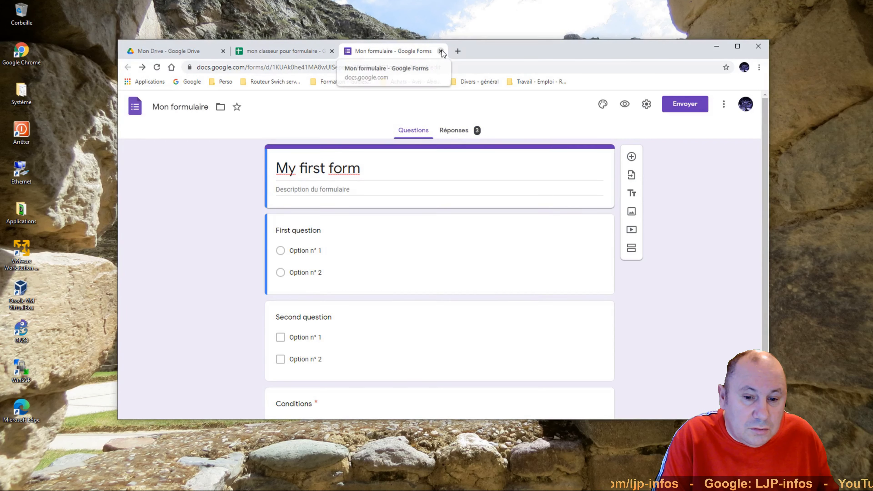
- Return to the spreadsheet "mon classeur pour formulaire" and review the commands available for its linked form
left_click(292, 54)
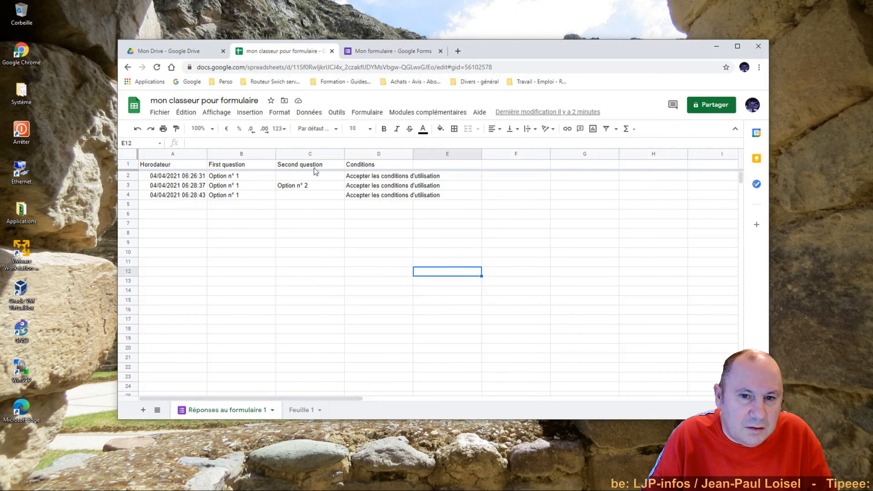
left_click(381, 113)
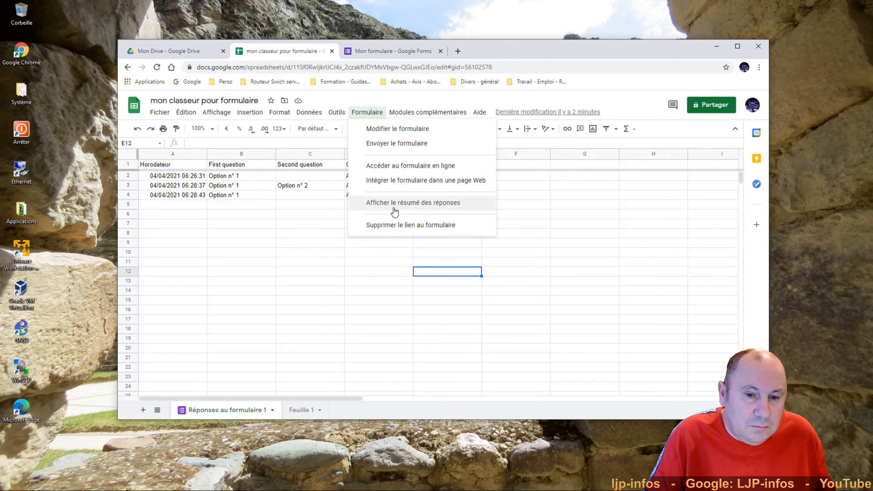
left_click(317, 234)
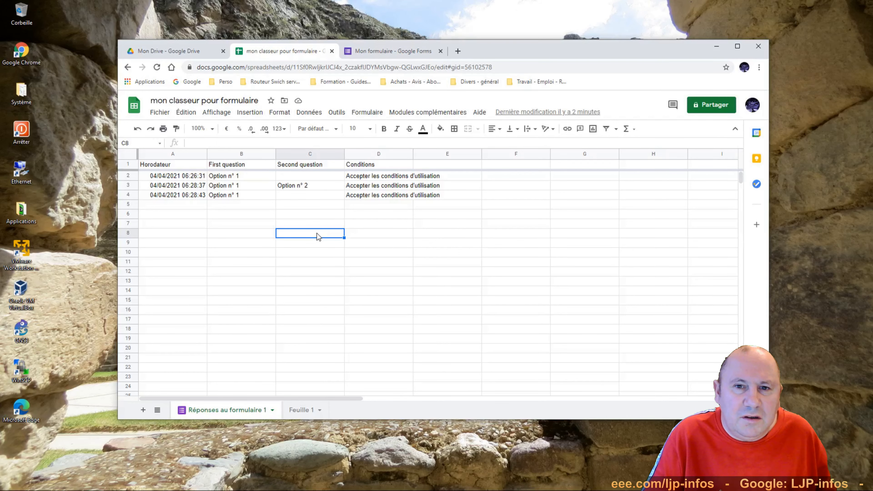
- Enter the label "Nb Option 1 Q1:" in cell A3 of "Feuille 1" and widen column A to fit it
left_click(303, 410)
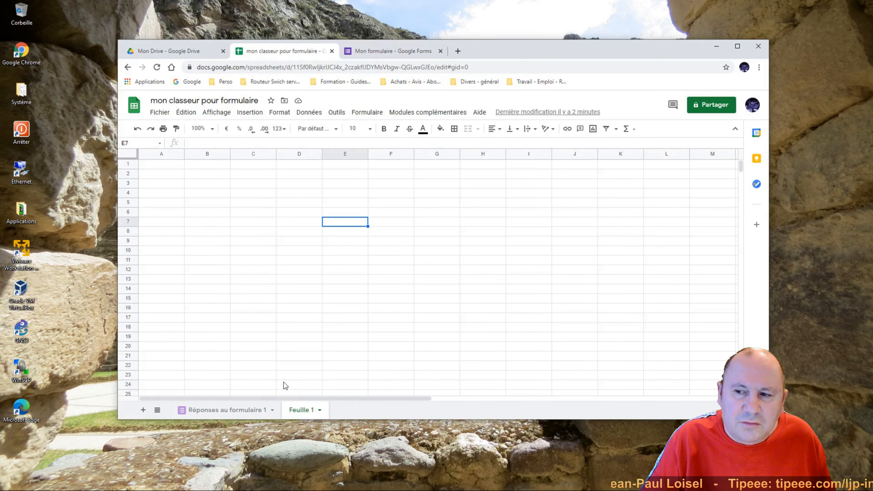
left_click(156, 185)
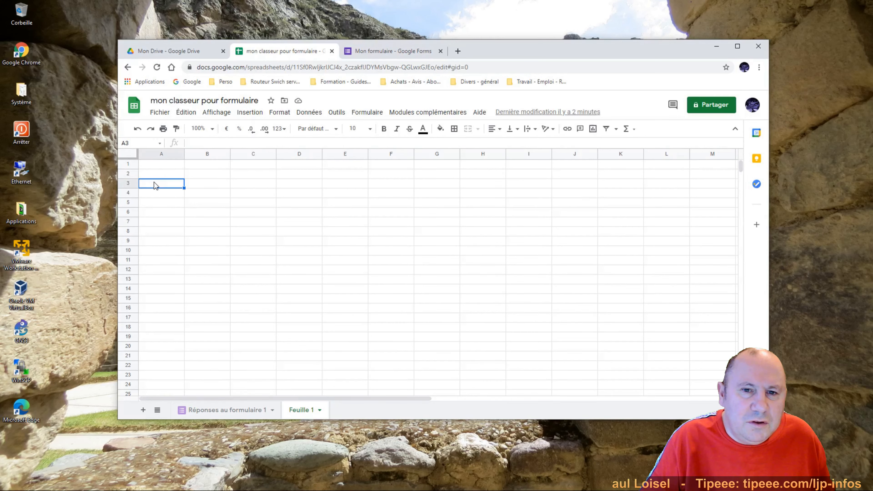
double_click(153, 183)
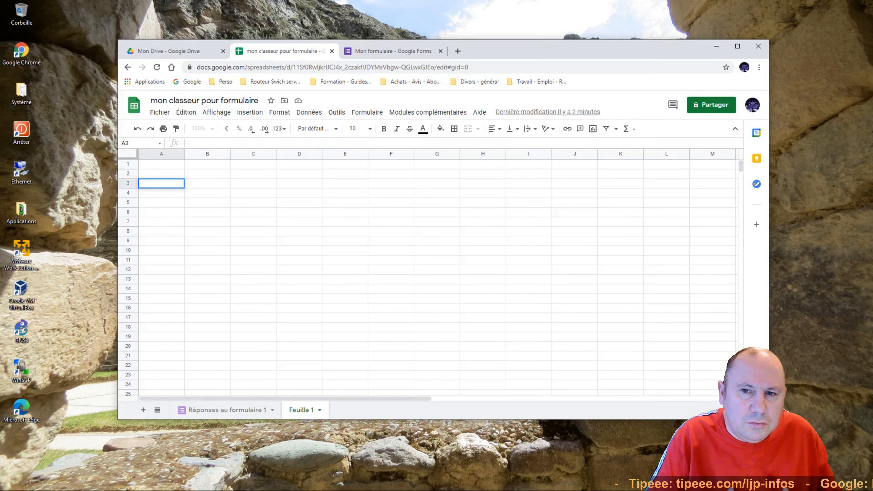
type("Nb")
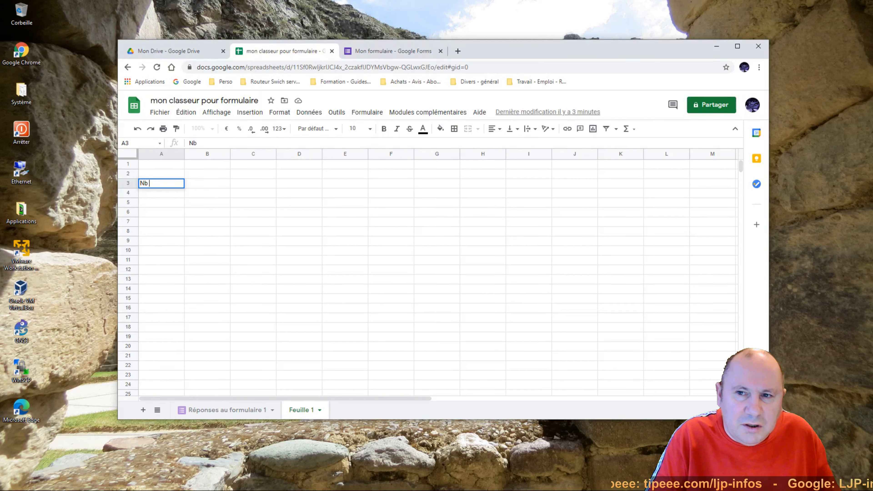
type(" Option ")
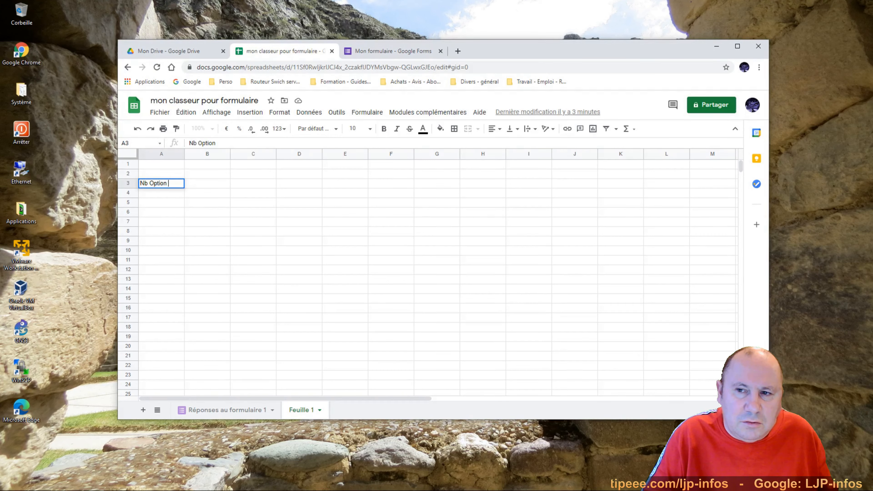
type("1")
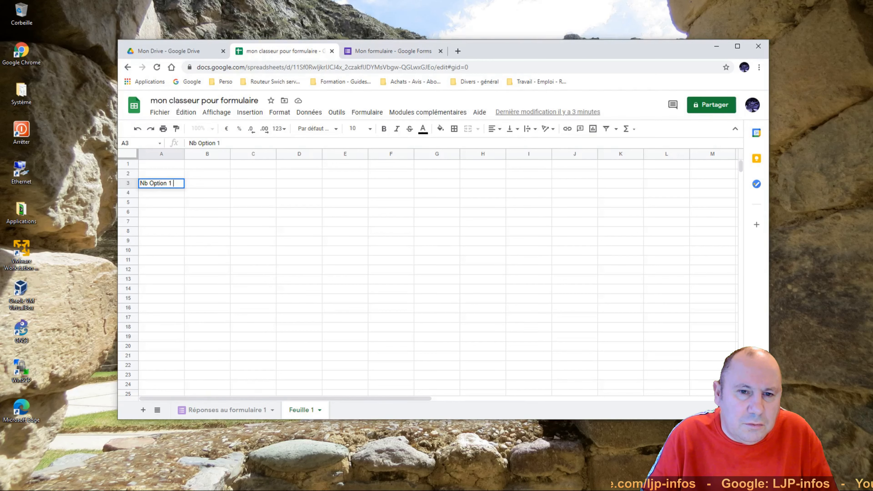
type(" Q1:")
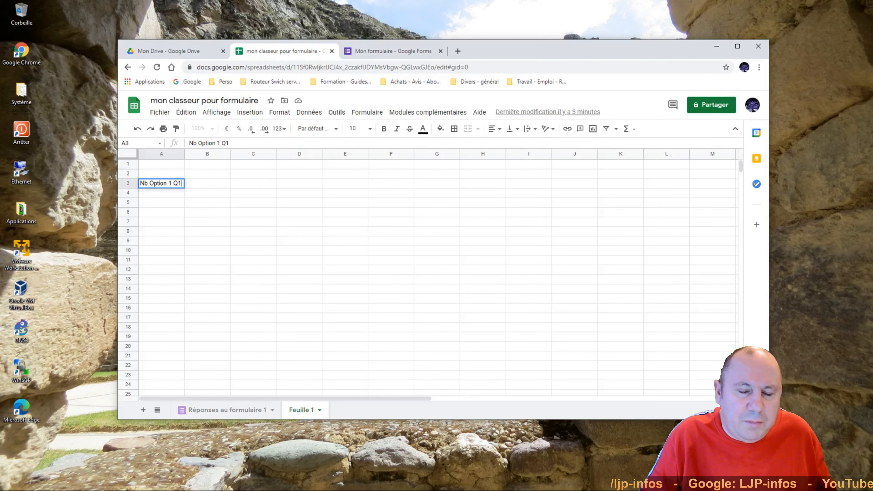
left_click(239, 271)
left_click_drag(185, 154, 194, 184)
left_click(158, 190)
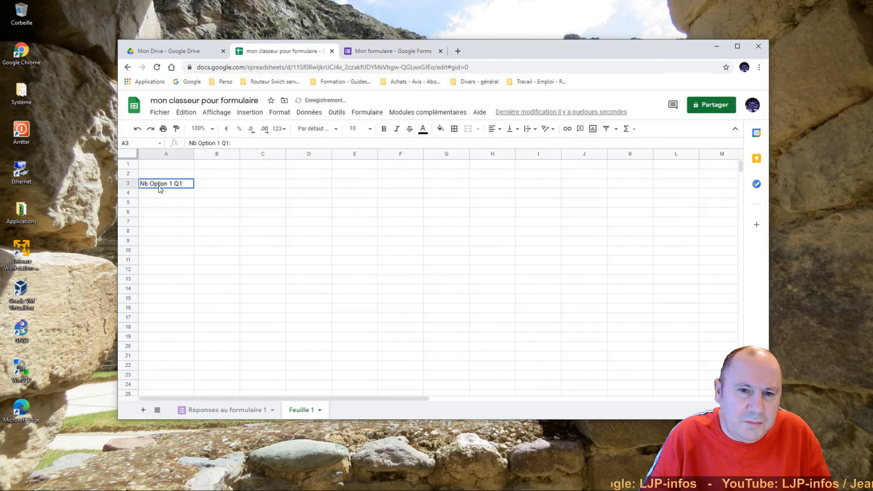
- Start an NB.SI formula in cell B3 with the whole column B of "Réponses au formulaire 1" as its range
left_click(219, 191)
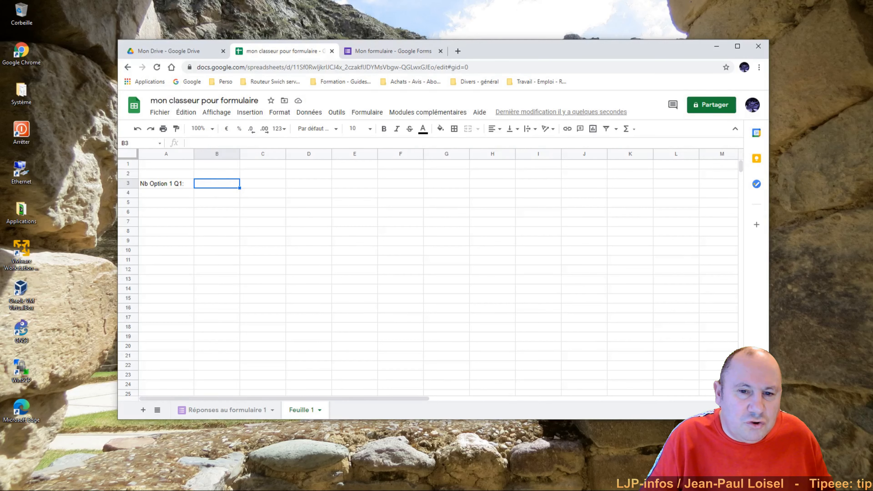
left_click(202, 143)
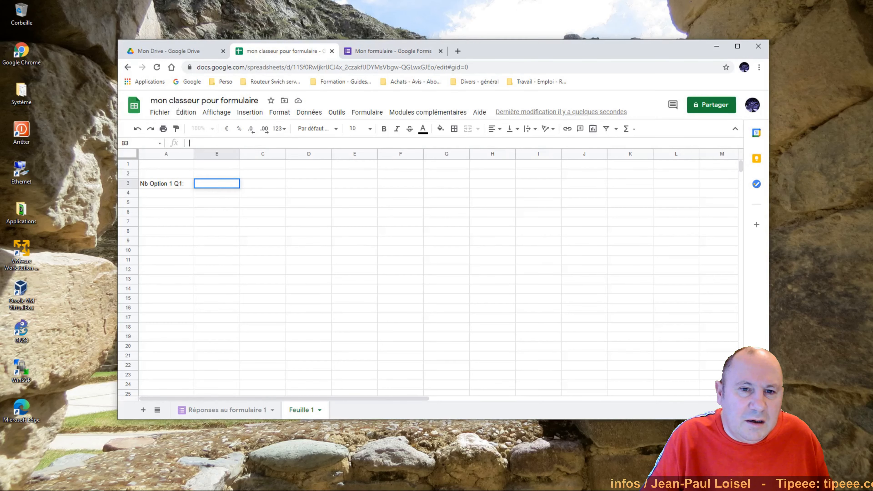
type("=")
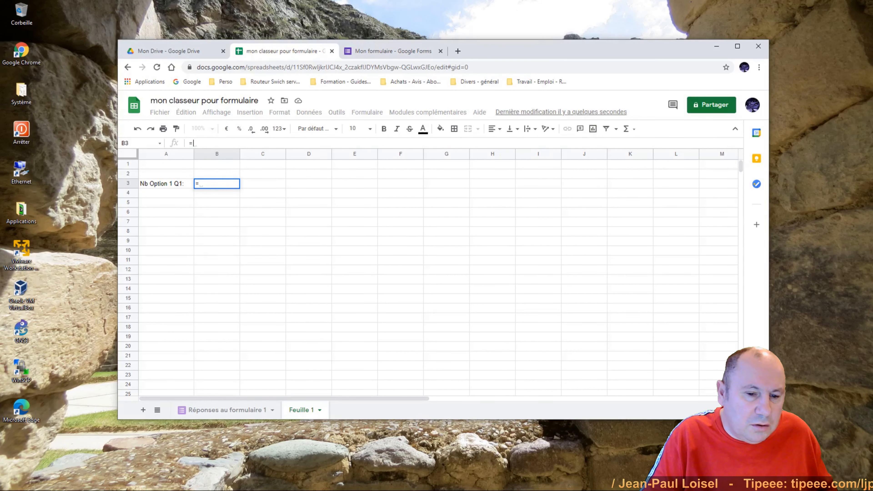
type("si")
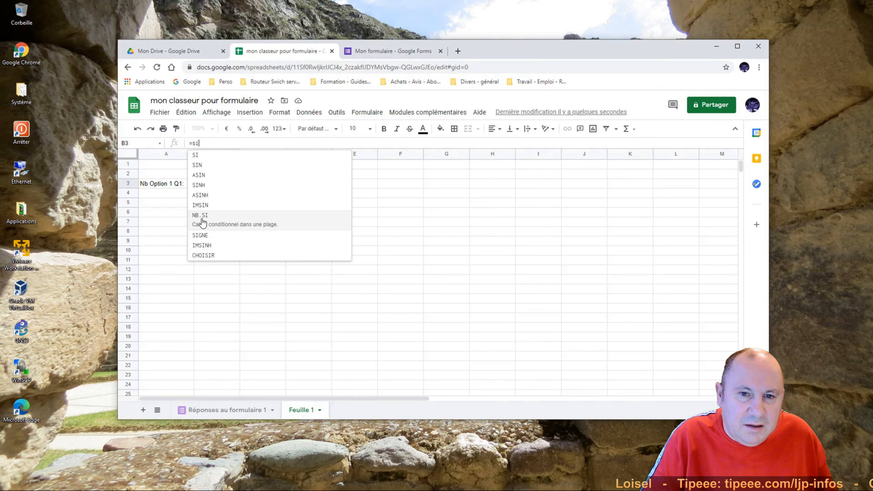
left_click(203, 216)
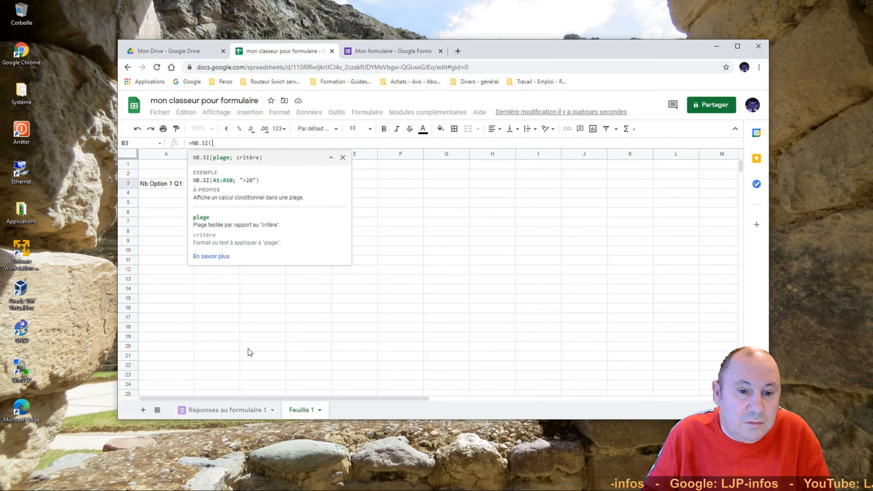
left_click(226, 410)
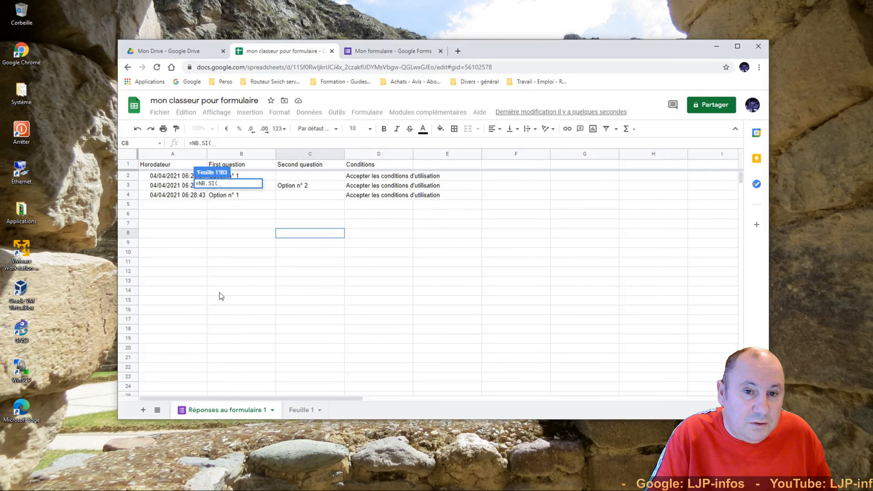
left_click(242, 155)
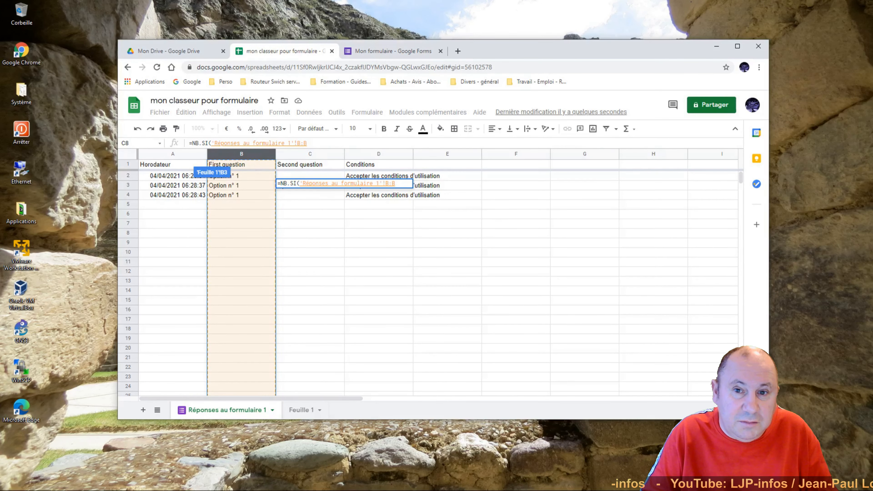
- Complete the NB.SI formula with the criterion "Option n° 1" and check its count against the recorded responses
left_click(308, 143)
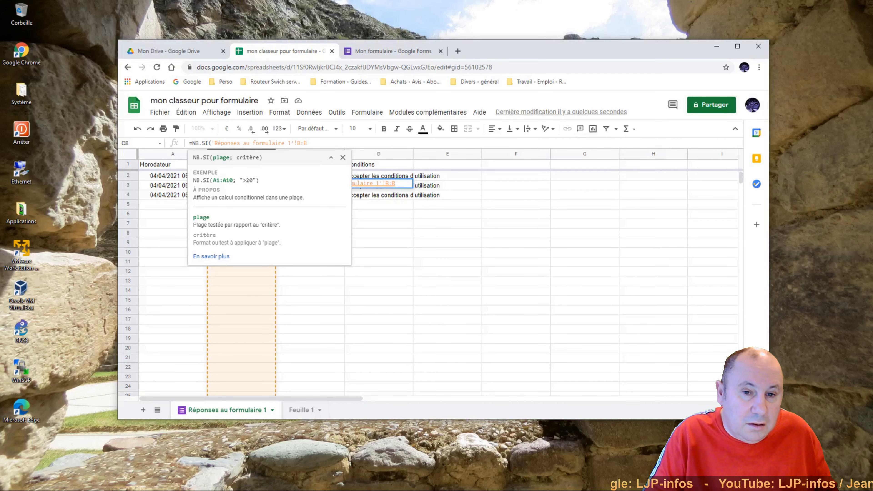
type(";")
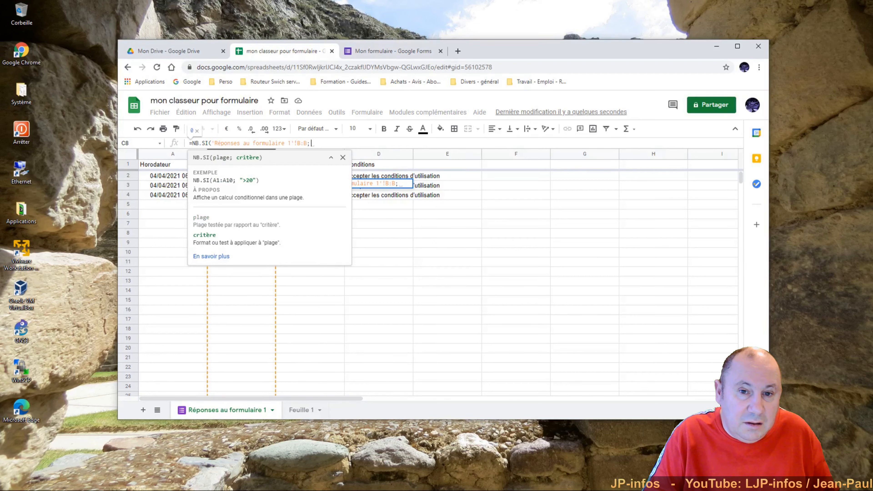
type("\"")
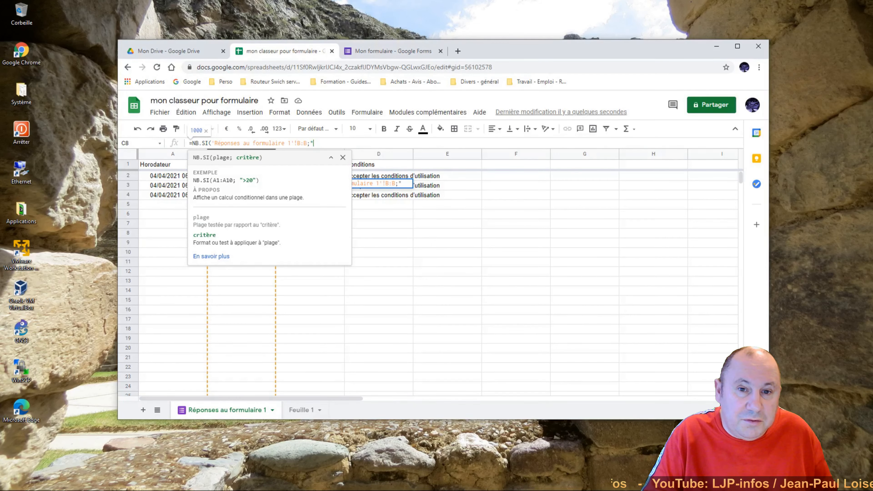
type("Option ")
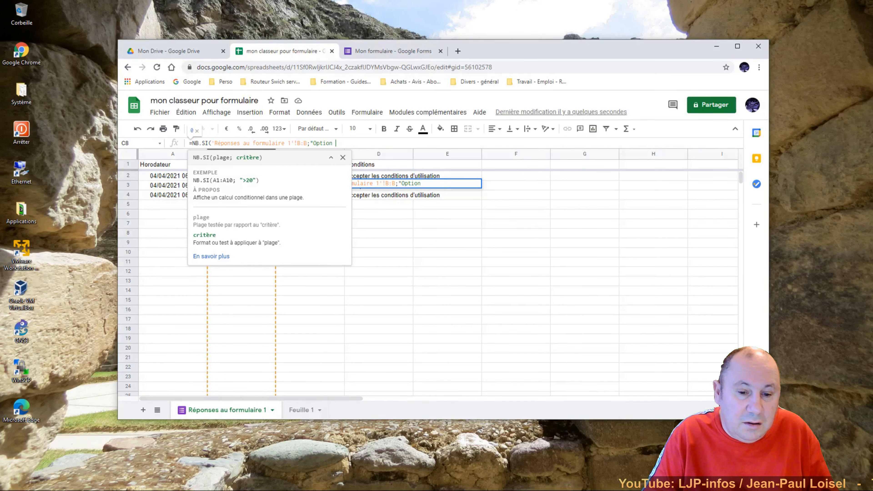
type("n")
type("° ")
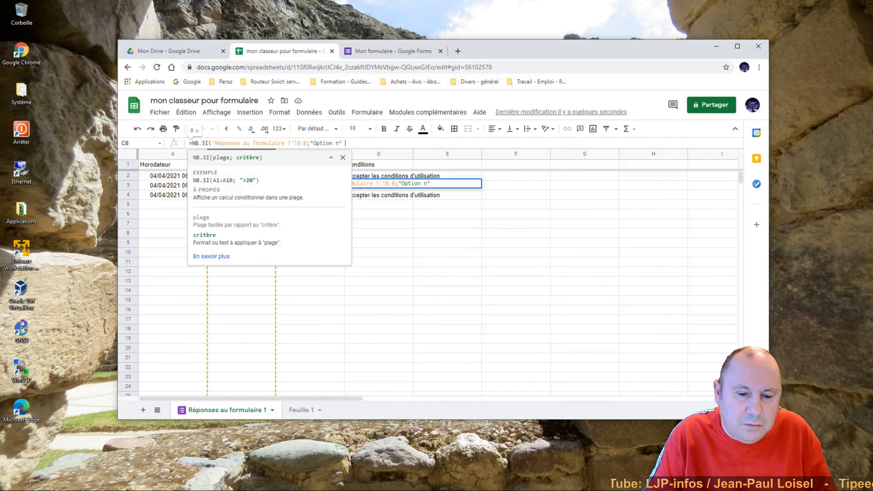
type("1\")")
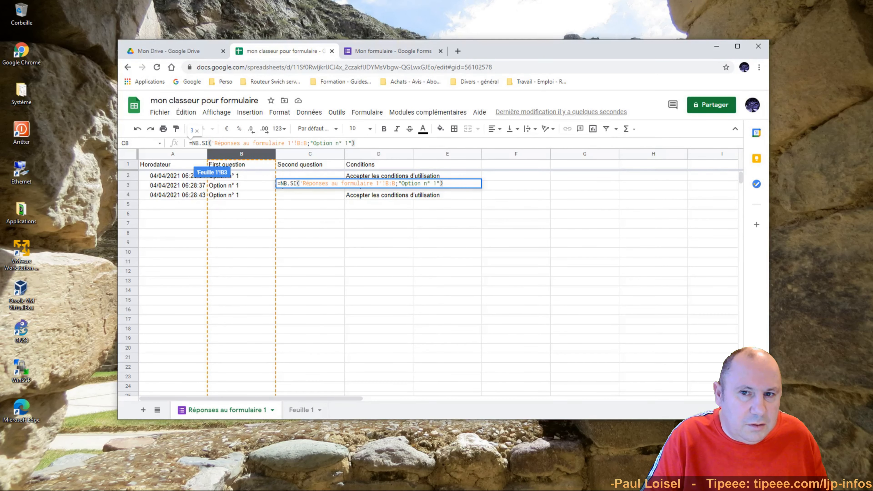
key("Return")
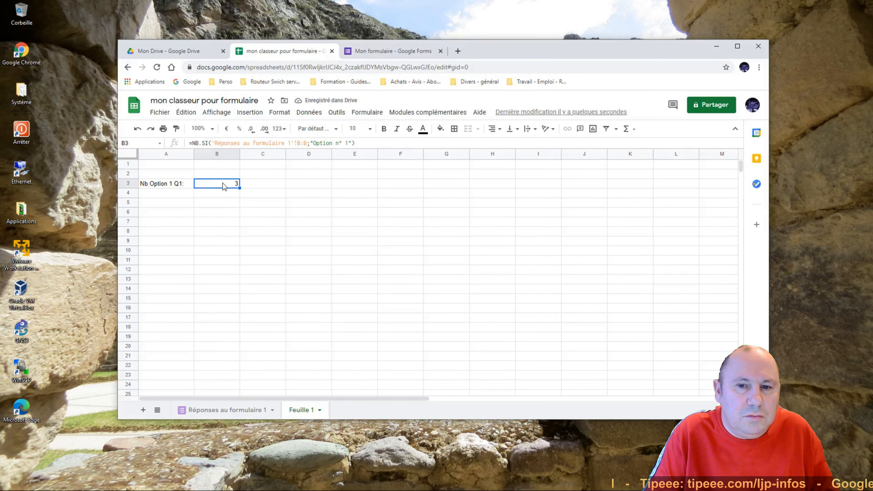
left_click(246, 409)
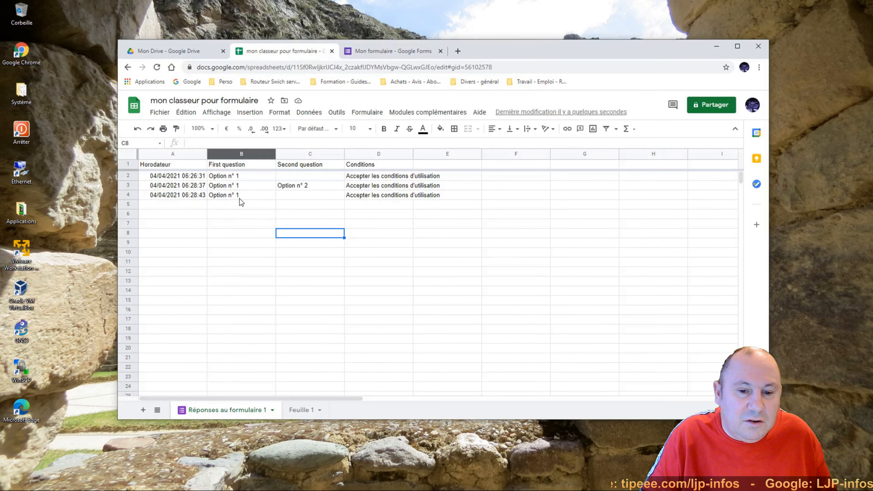
left_click(301, 410)
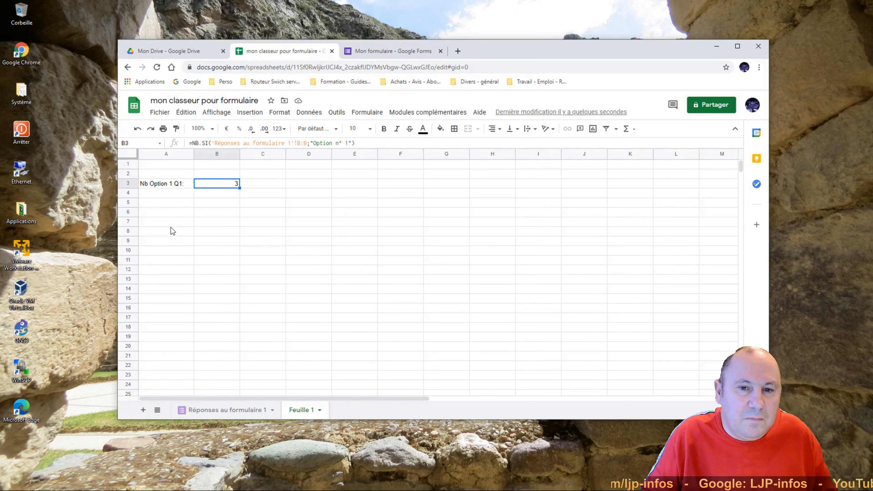
- Fill A3:B3 down to row 4 and change the label in A4 to "Nb Option 2 Q1:"
left_click_drag(164, 184, 223, 184)
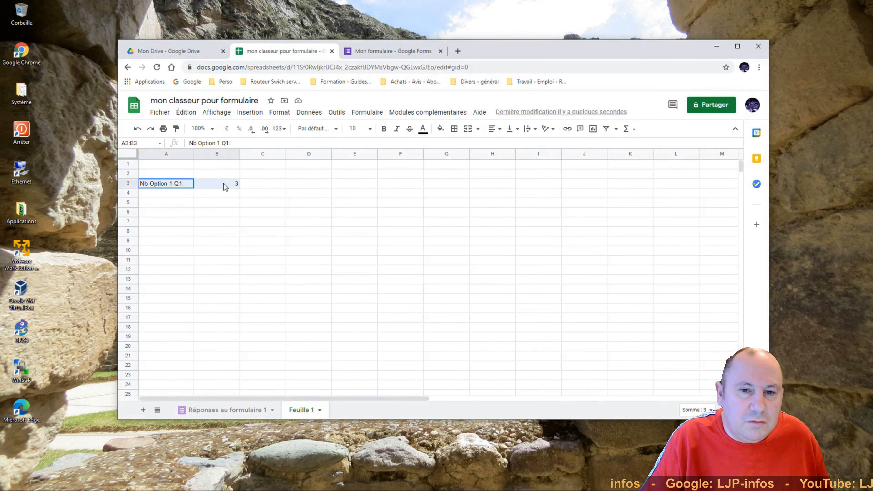
left_click(242, 188)
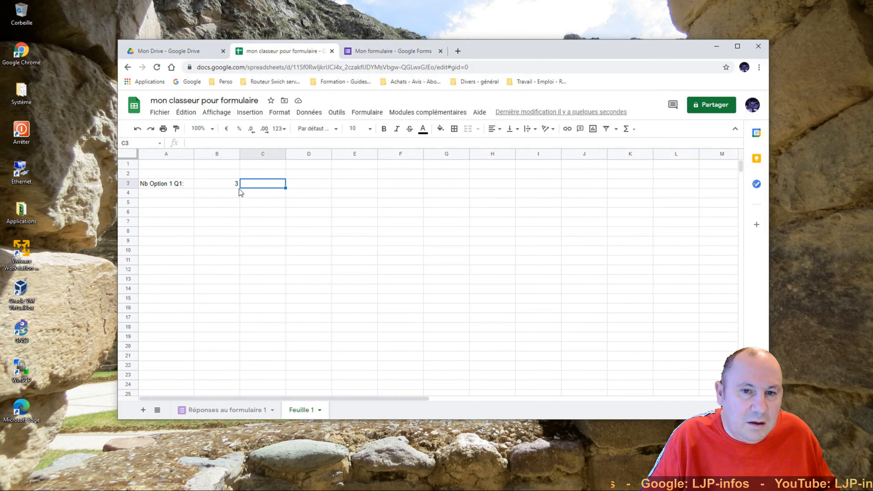
left_click(182, 186)
left_click_drag(196, 186, 217, 201)
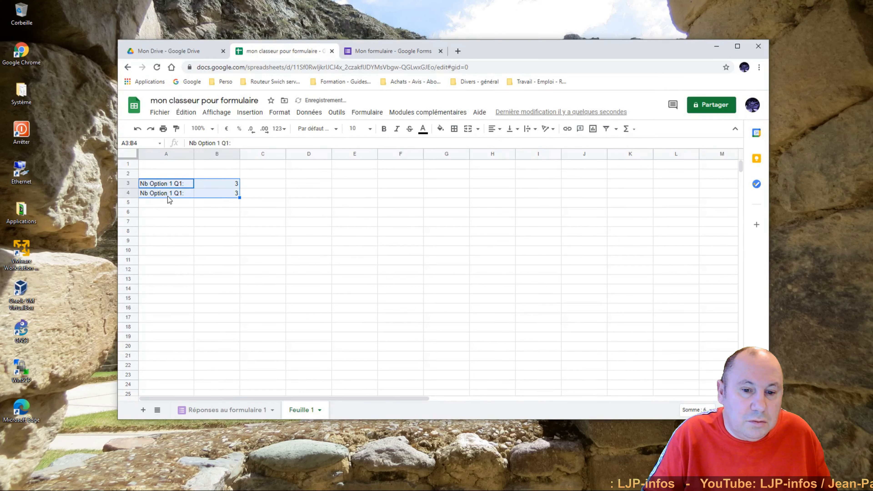
left_click(168, 196)
double_click(171, 194)
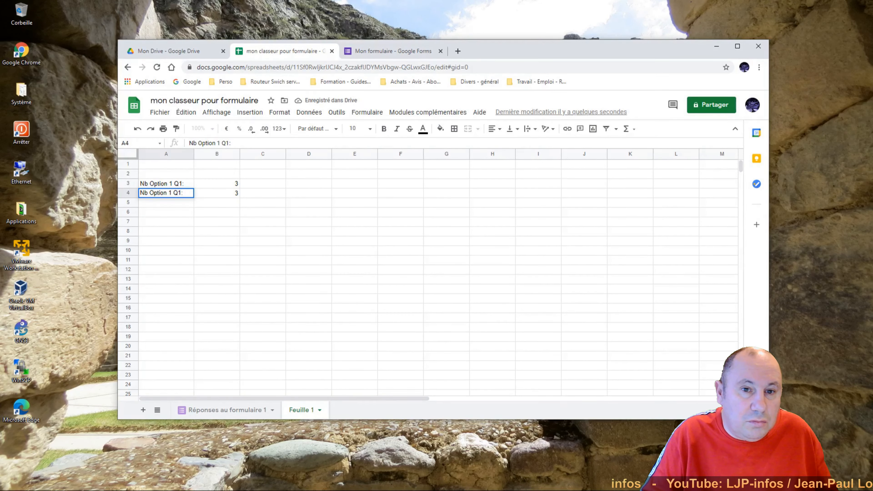
double_click(170, 193)
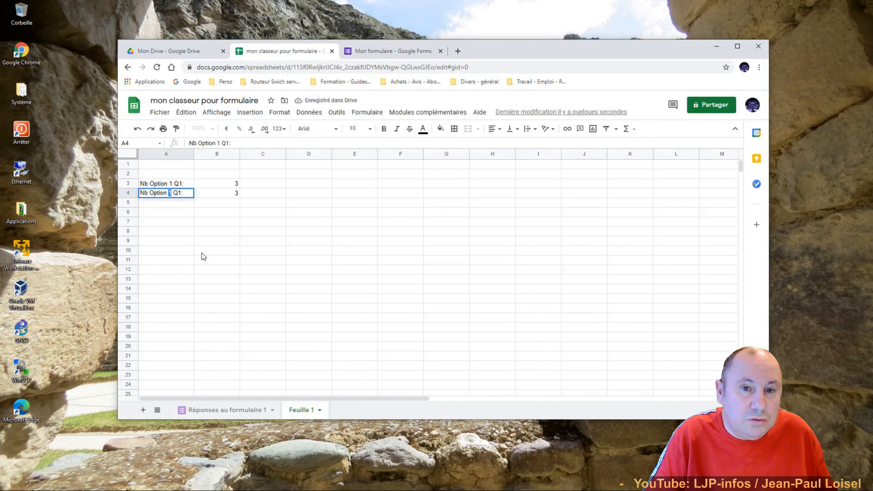
type("2")
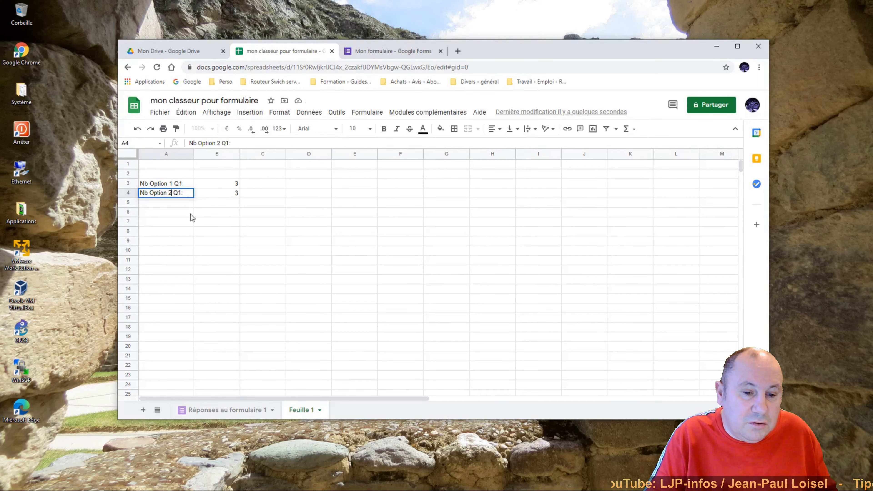
- Change the criterion of the NB.SI formula in cell B4 to "Option n° 2" and compare it with the formula in B3
left_click(224, 196)
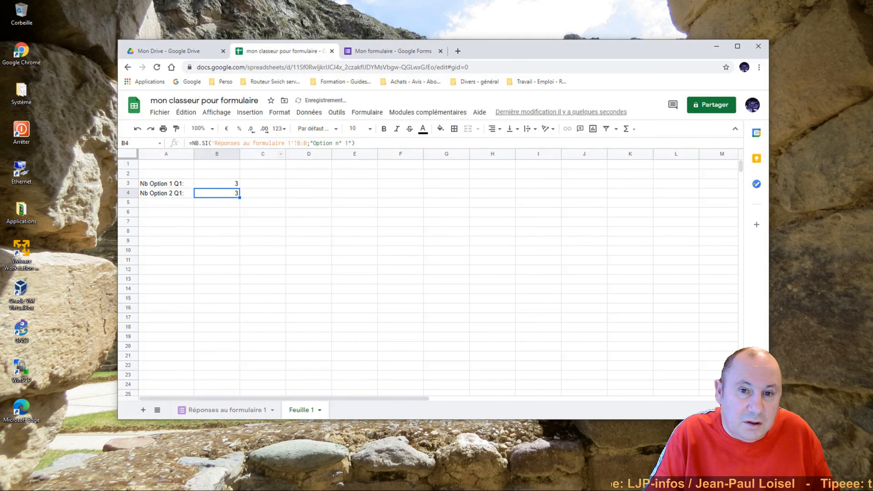
left_click(346, 143)
double_click(346, 143)
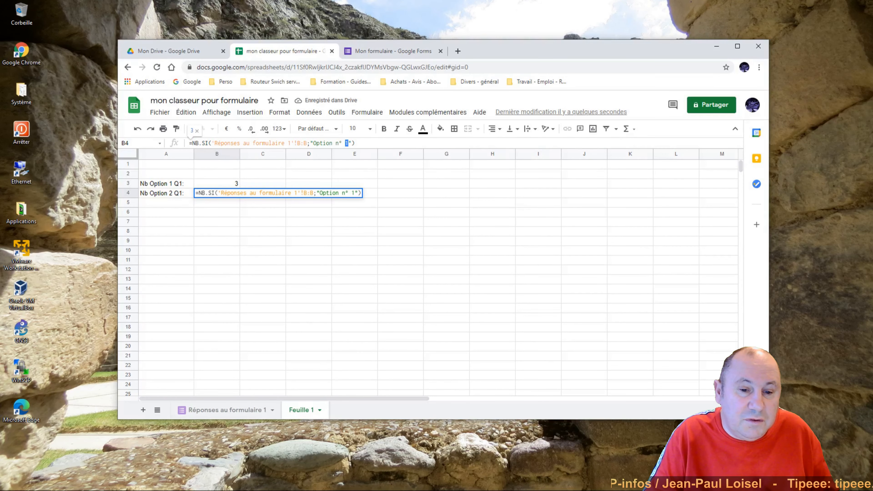
type("2")
key("Return")
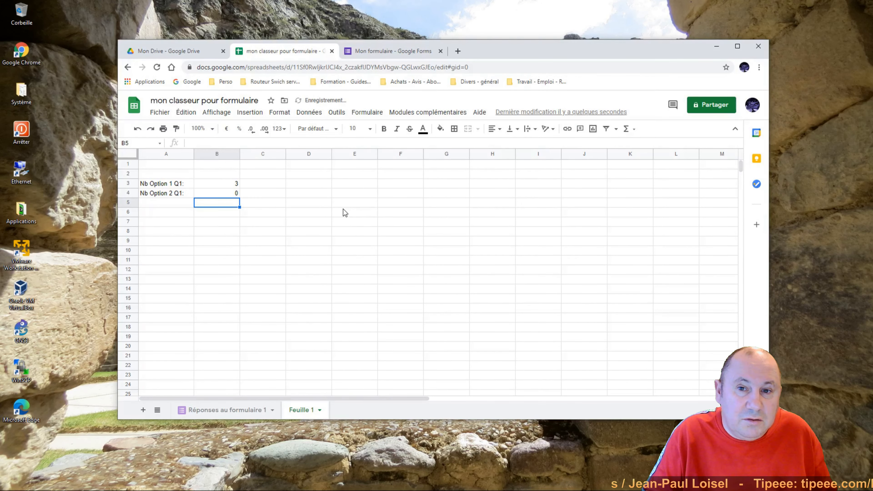
left_click(230, 193)
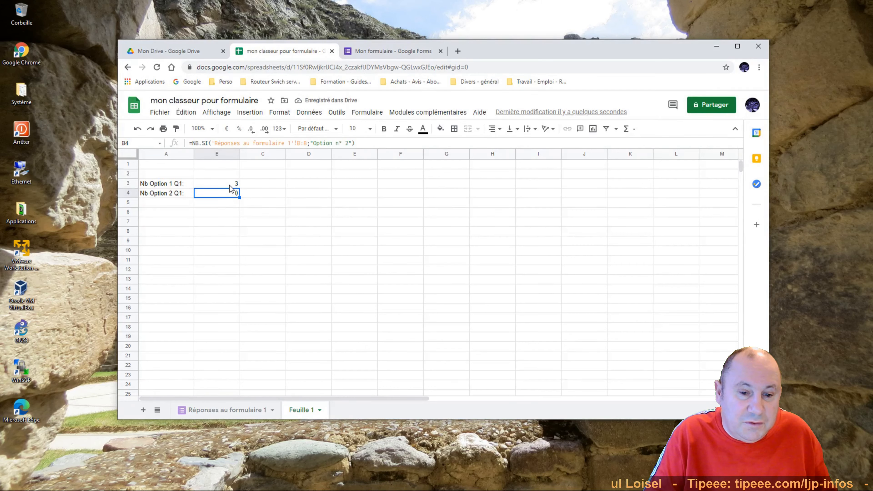
left_click(230, 185)
left_click(228, 195)
left_click(236, 232)
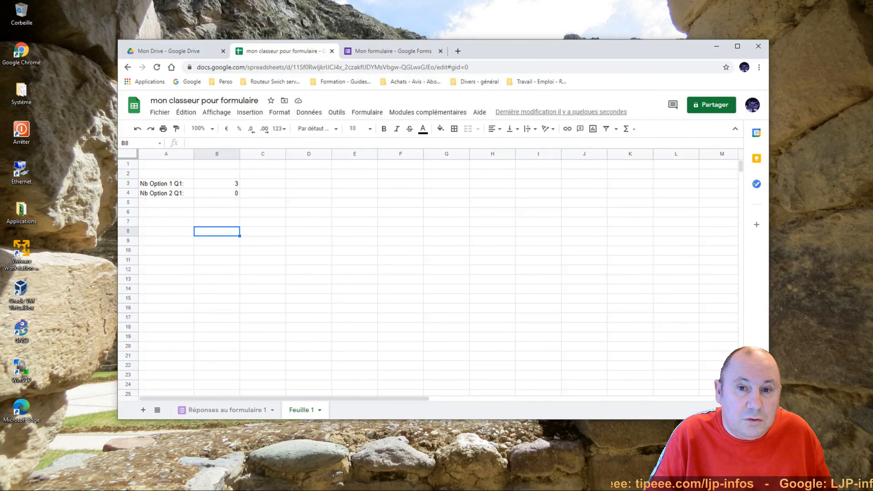
- Open the live form from the spreadsheet and submit a response with "Option n° 1" for the first question and the conditions accepted
left_click(366, 113)
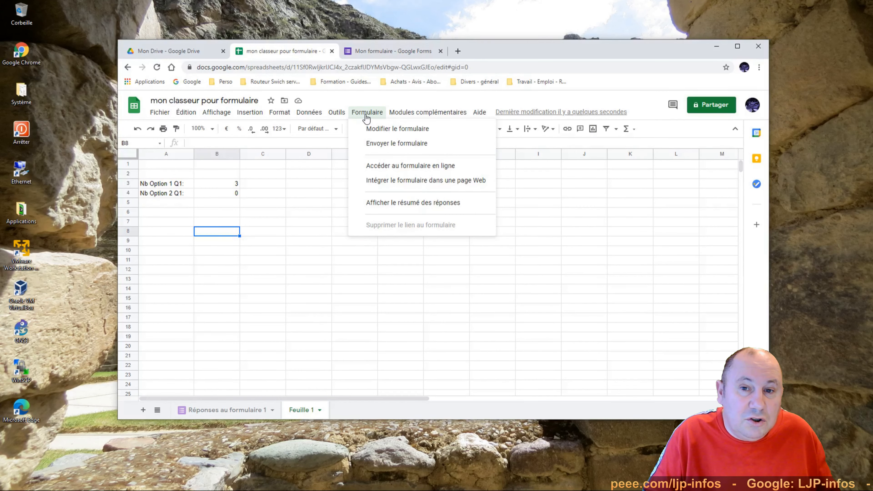
left_click(376, 165)
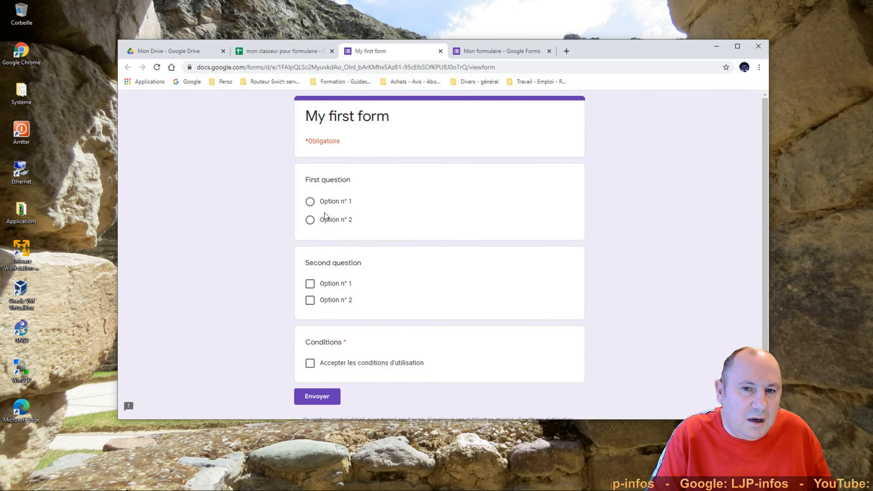
left_click(309, 201)
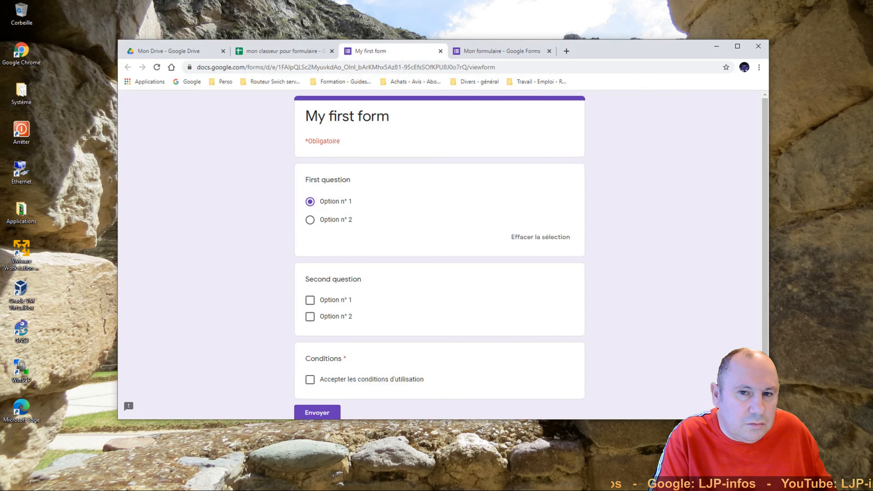
left_click(311, 382)
left_click(313, 411)
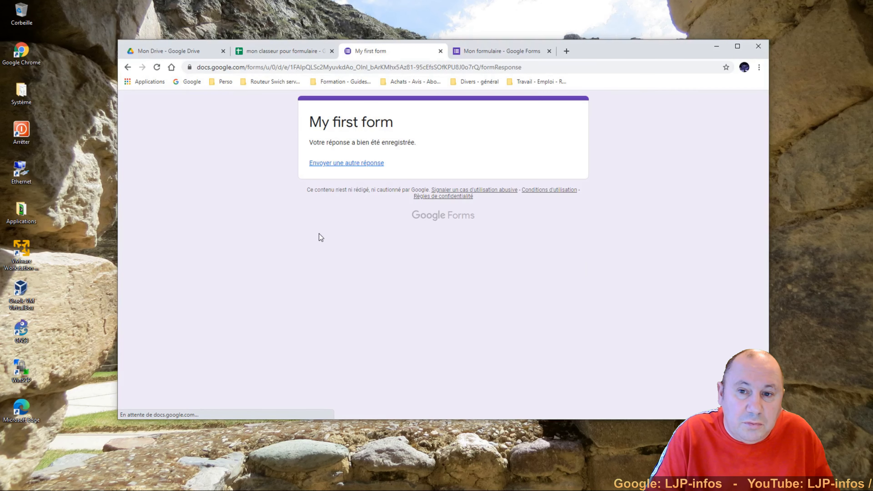
- Submit another response with "Option n° 2" for the first question and the conditions of use accepted
left_click(331, 164)
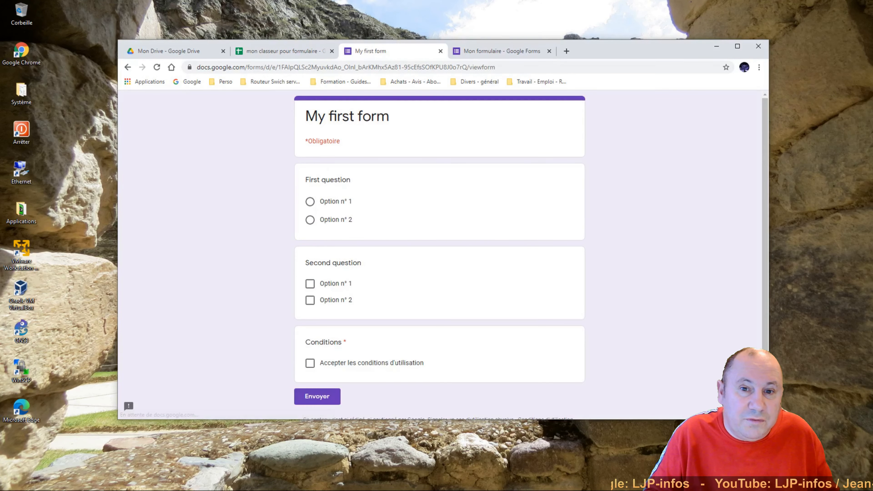
left_click(311, 220)
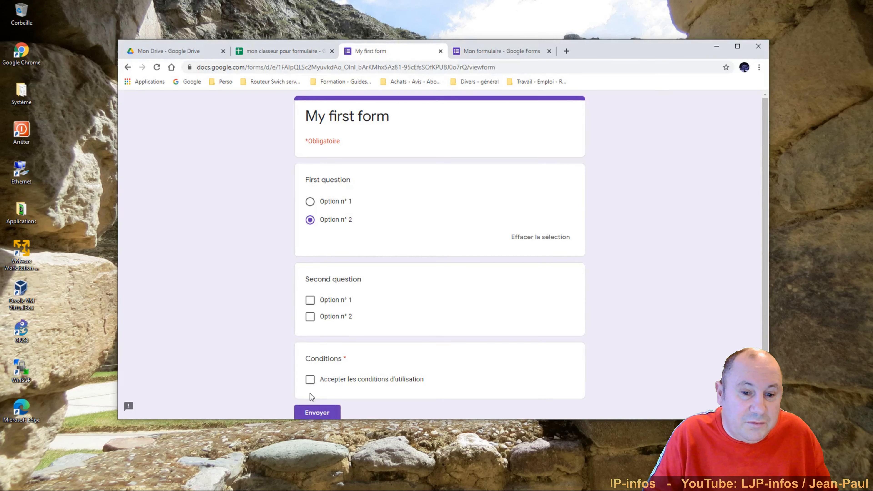
left_click(314, 414)
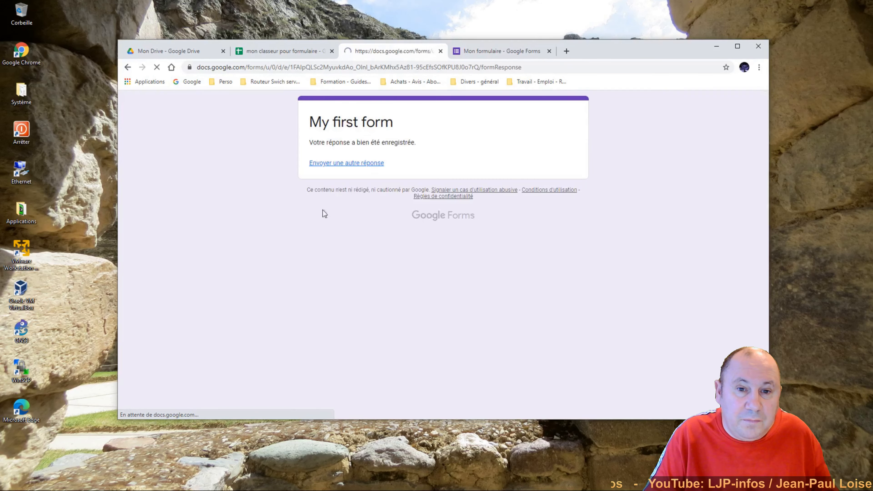
- Submit a second response choosing "Option n° 2" for the first question, again accepting the conditions of use
left_click(329, 165)
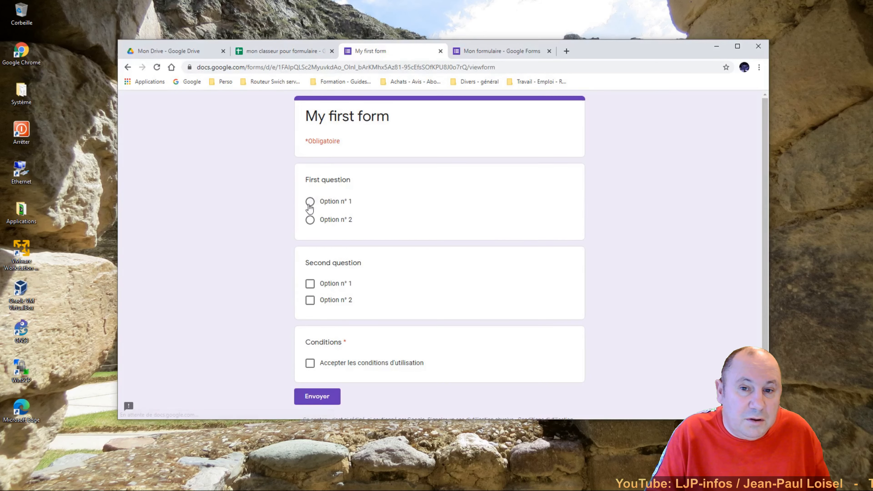
left_click(309, 202)
left_click(310, 221)
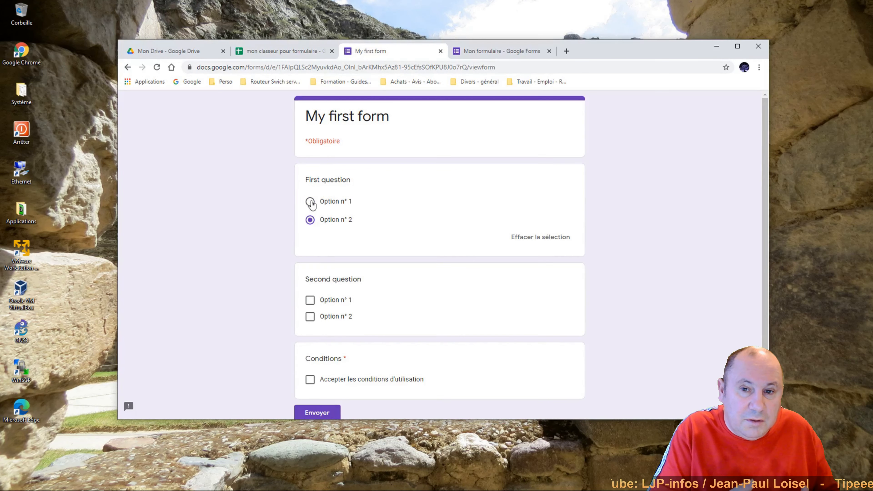
left_click(310, 412)
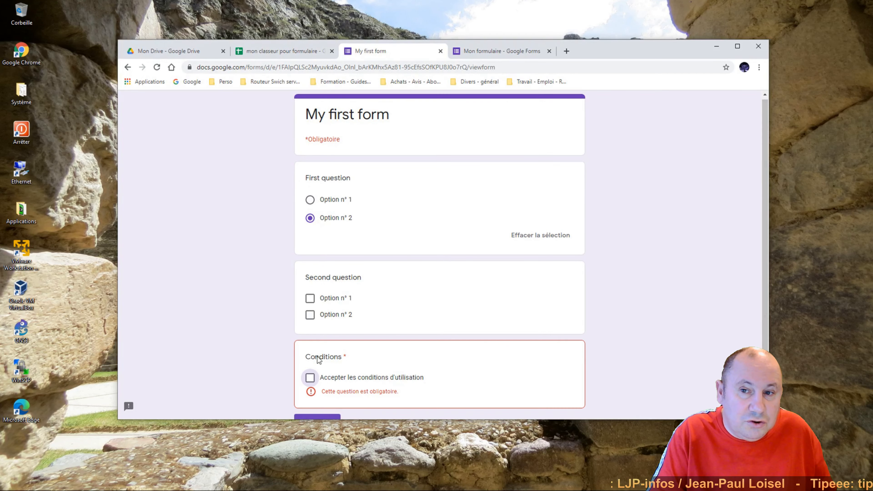
left_click(309, 378)
left_click(319, 412)
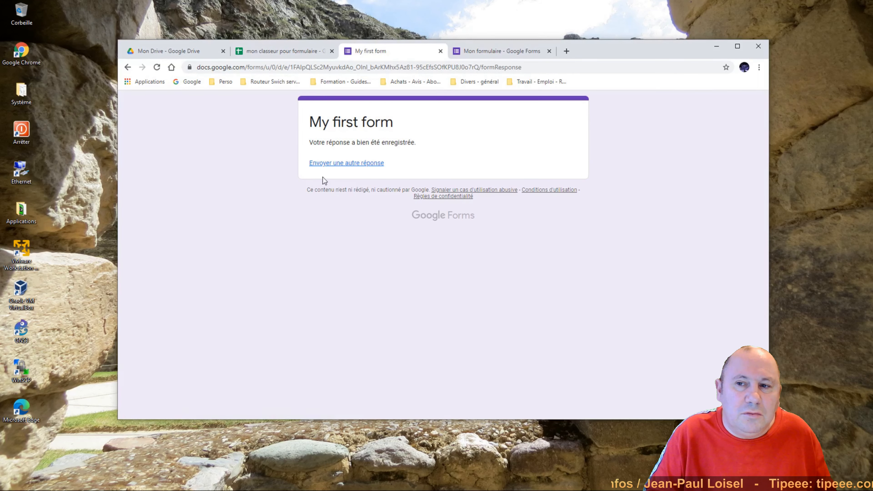
- Submit one more response with "Option n° 1" for the first question and the conditions of use accepted
left_click(322, 167)
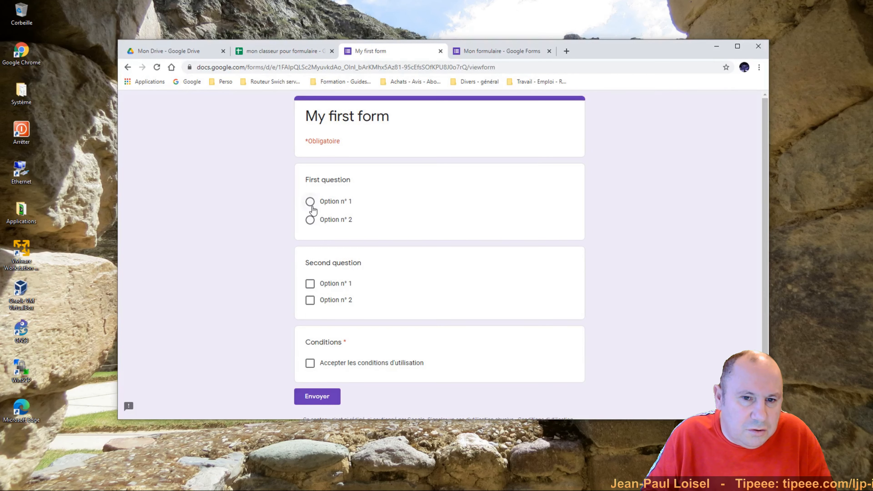
left_click(310, 201)
left_click(311, 381)
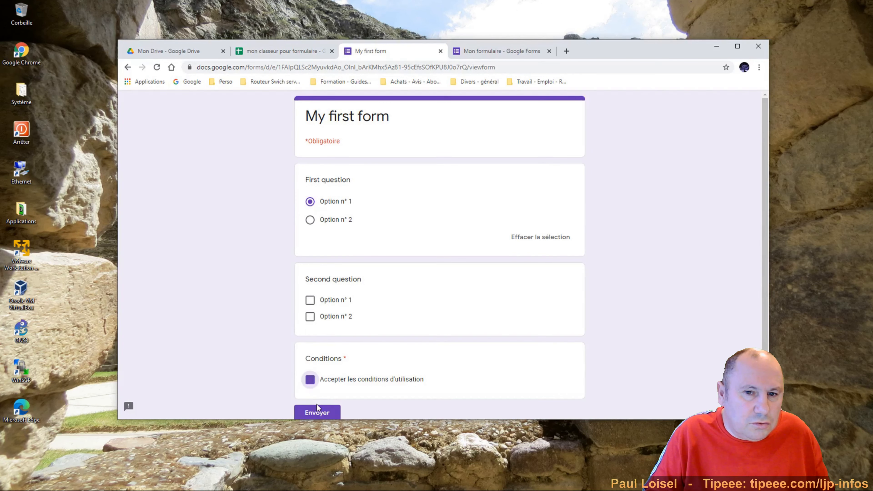
left_click(317, 412)
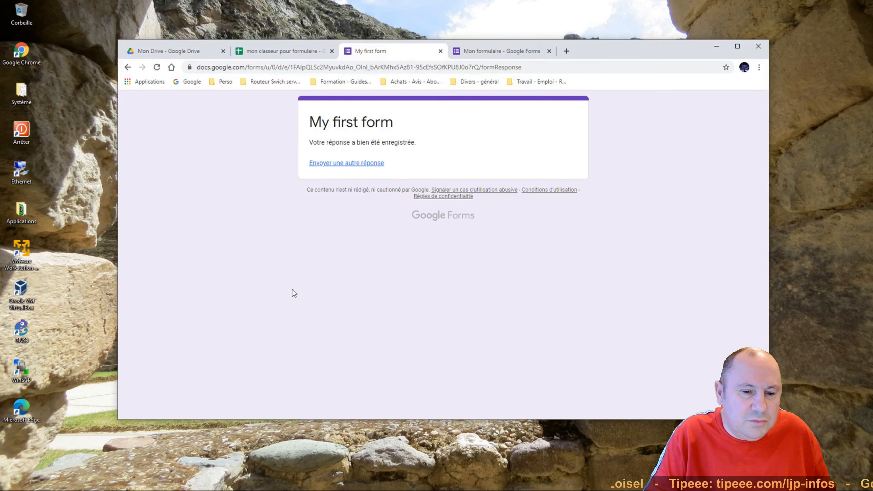
- Return to the spreadsheet and check the counts in "Feuille 1" against the recorded answers in "Réponses au formulaire 1"
left_click(342, 163)
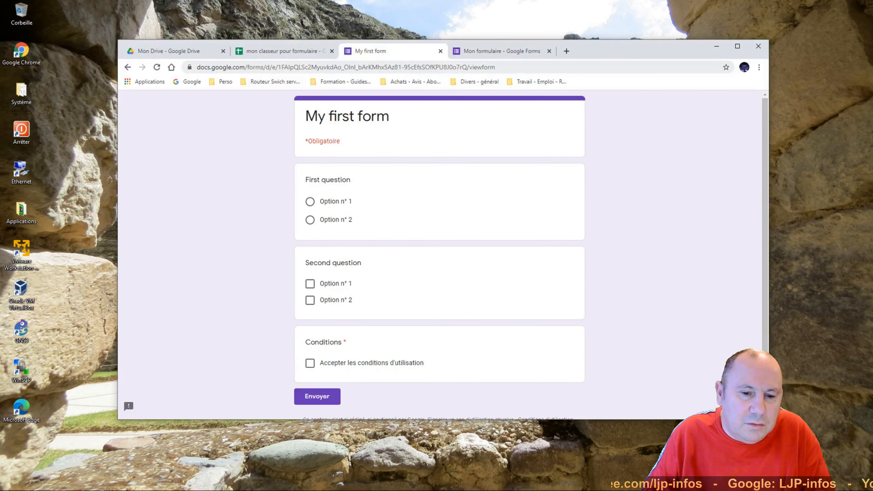
left_click(273, 53)
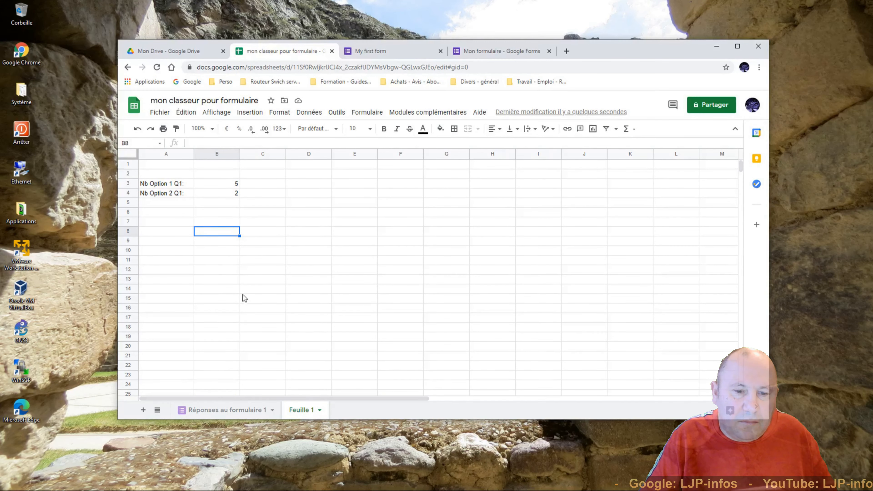
left_click(225, 410)
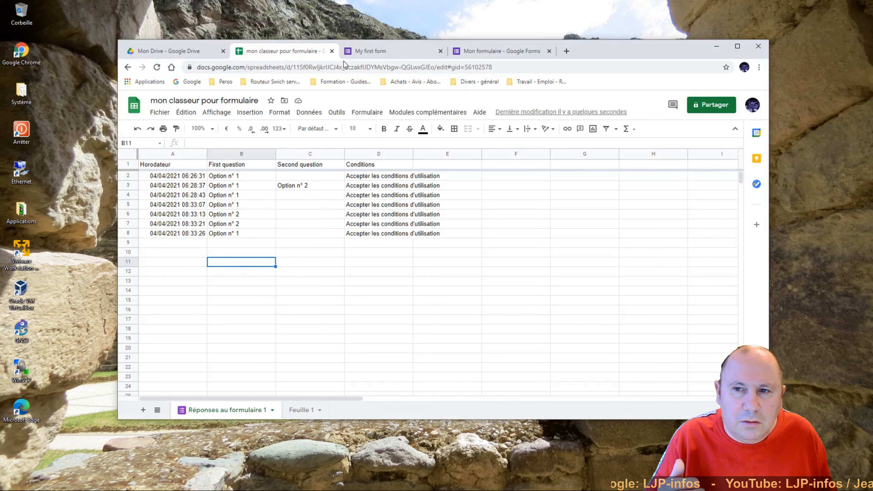
- Close the spreadsheet, the live form and the form editor, and reopen "Mon formulaire" from Mon Drive
left_click(332, 52)
left_click(332, 52)
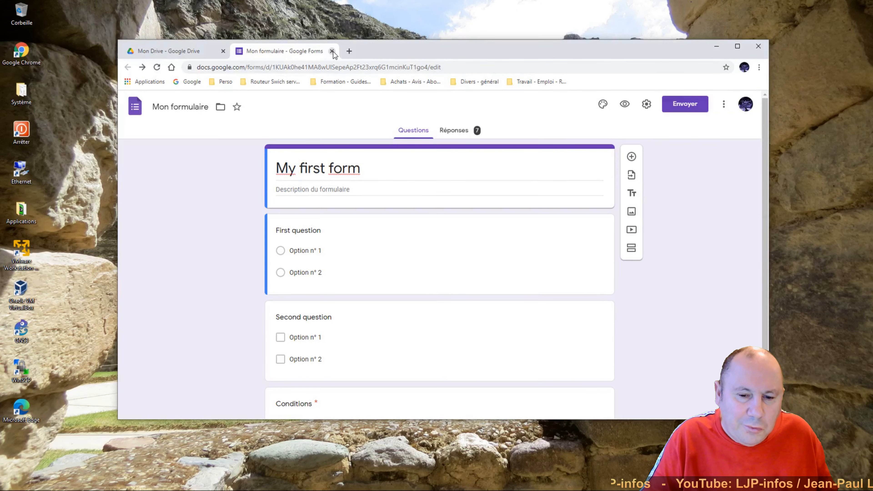
left_click(332, 51)
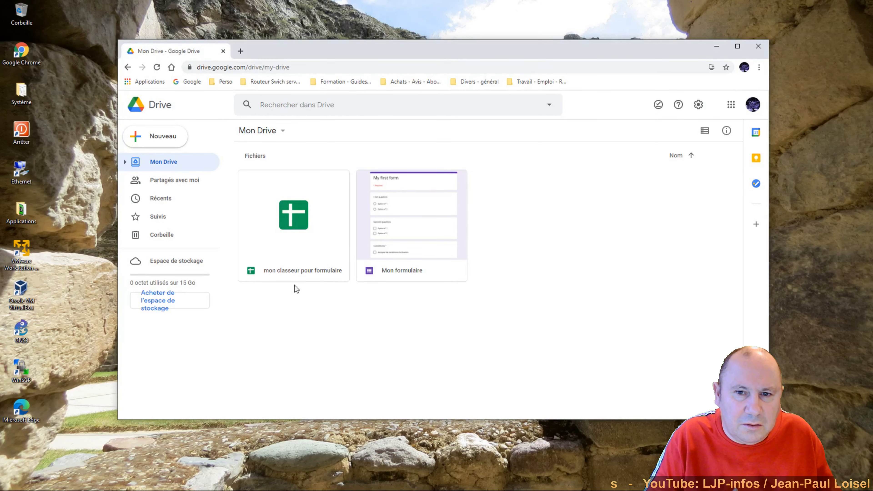
left_click(434, 251)
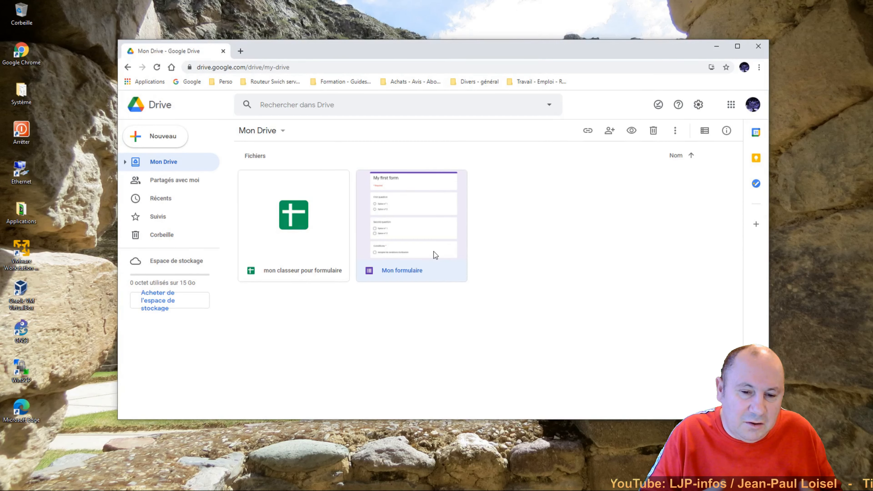
double_click(434, 251)
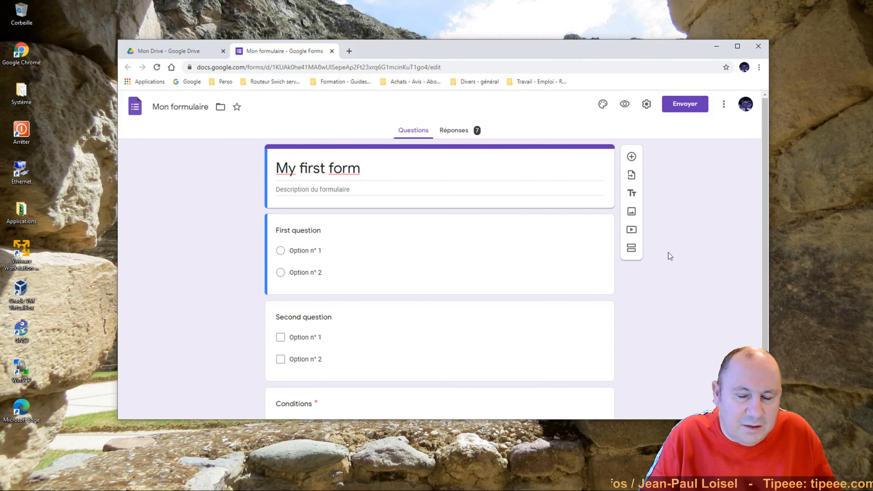
- Review the form's response summary charts for all questions and close the browser window
left_click_drag(763, 281, 765, 241)
left_click(460, 132)
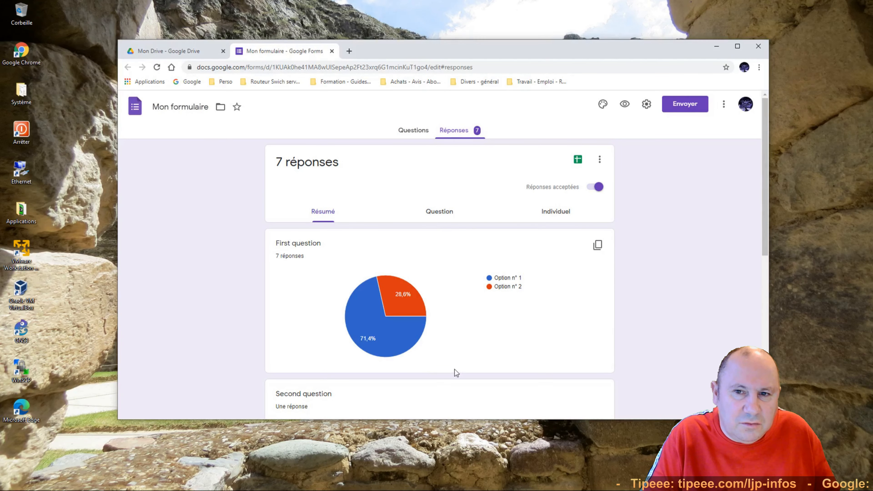
scroll(556, 332, "down", 7)
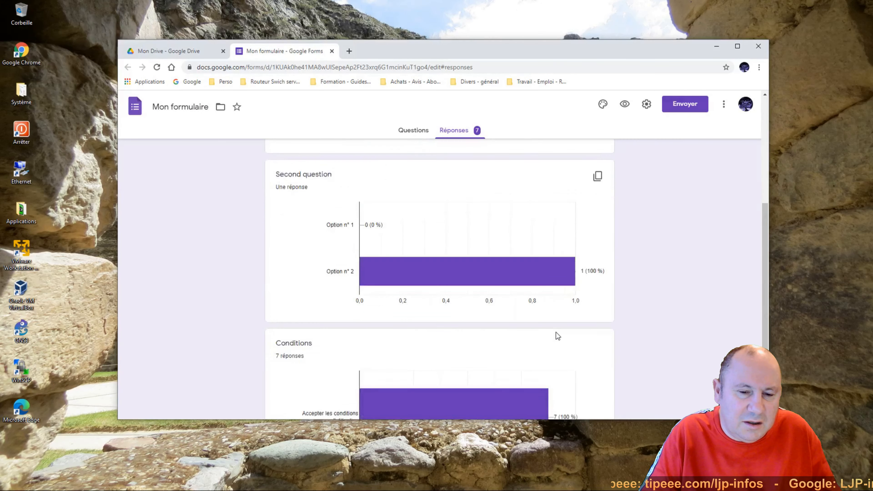
scroll(557, 333, "up", 1)
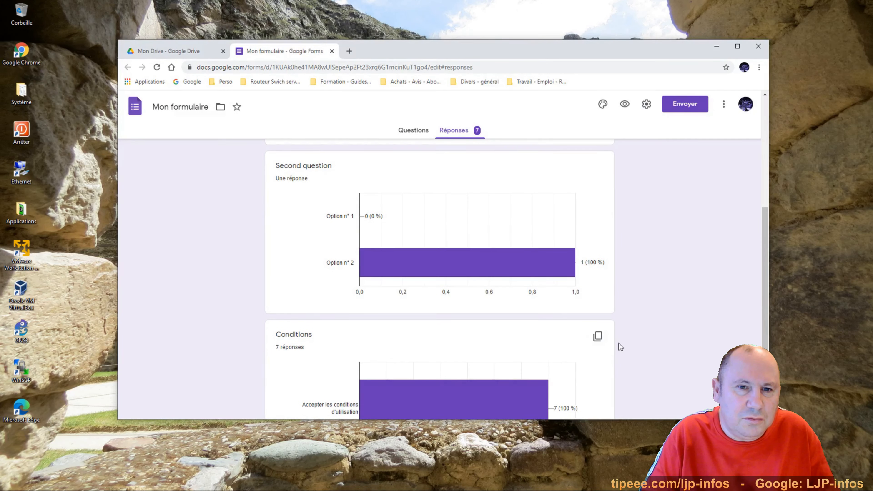
scroll(757, 293, "up", 3)
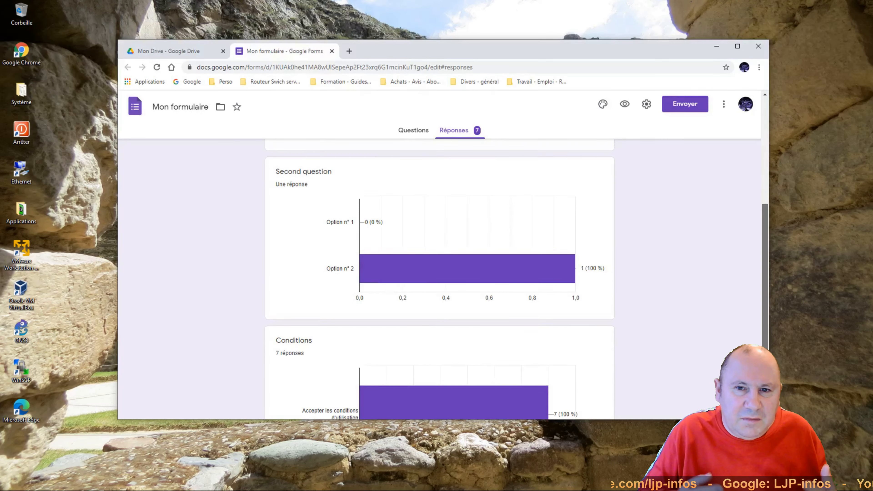
scroll(756, 289, "up", 2)
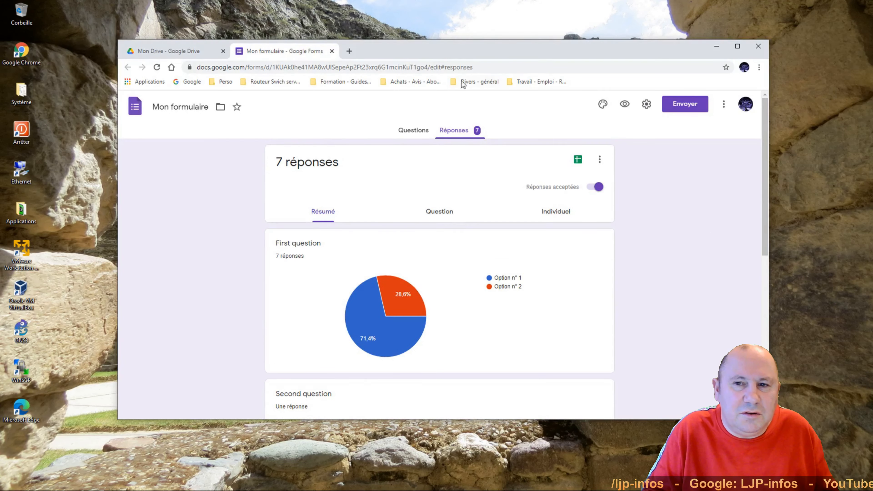
left_click(760, 49)
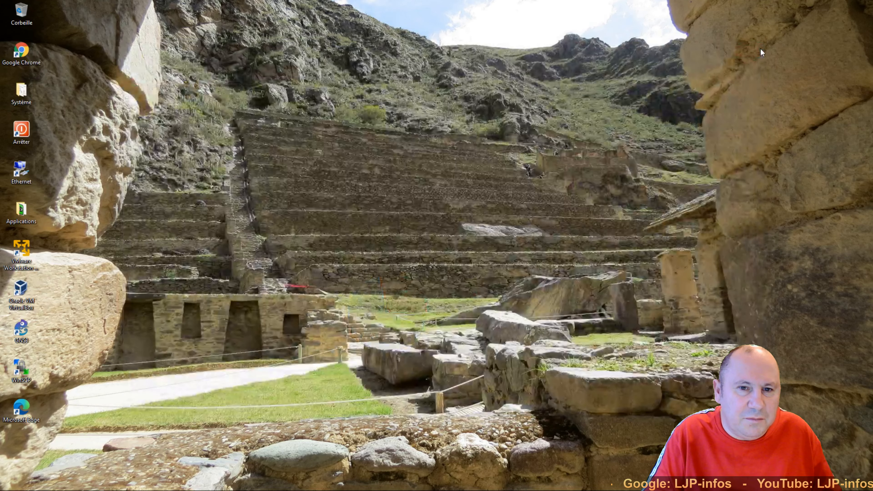